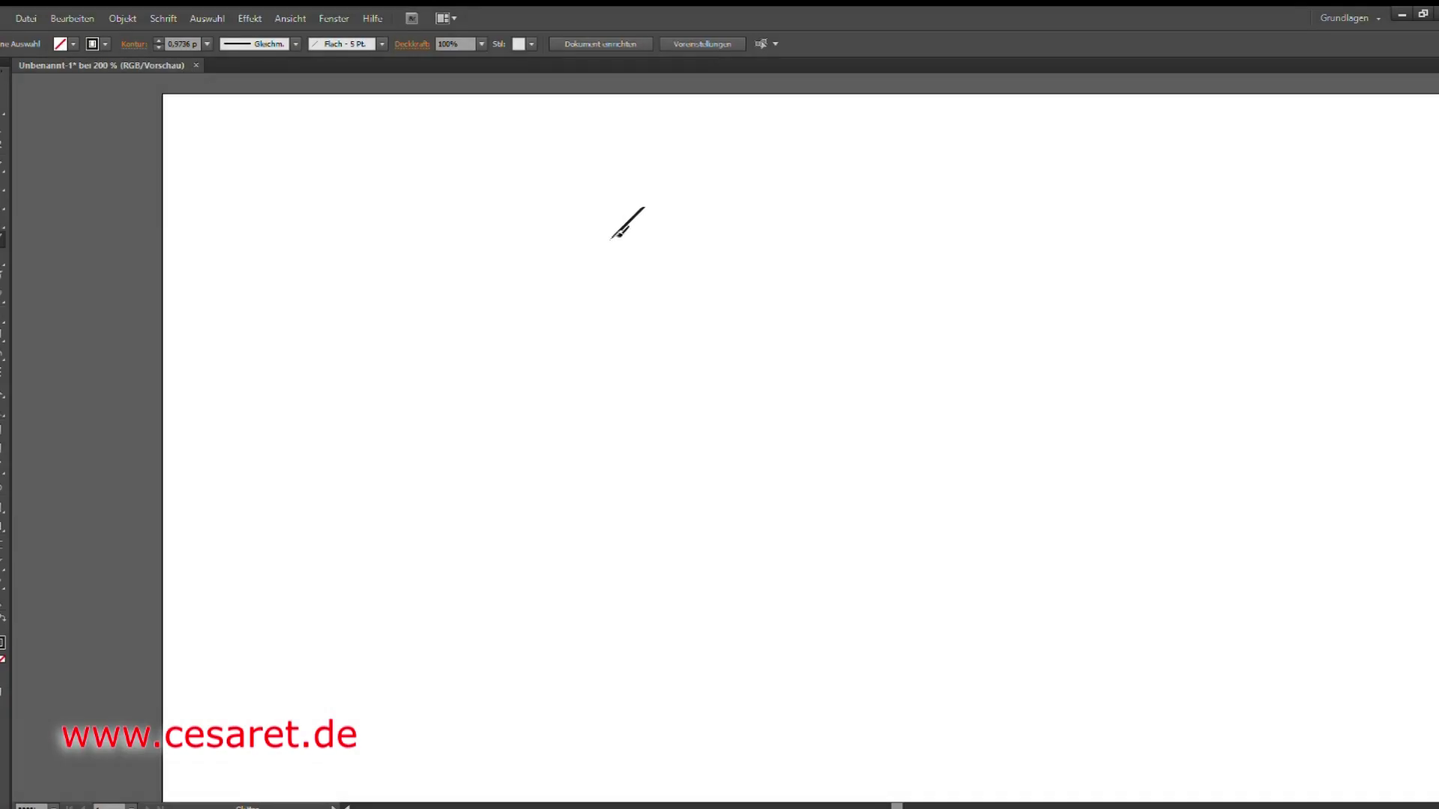
# Paint the first calligraphic stroke, the curved stem of the F, curving down and sweeping left
pyautogui.moveTo(613, 236)
pyautogui.mouseDown()
pyautogui.moveTo(515, 493)
pyautogui.moveTo(541, 384)
pyautogui.moveTo(313, 413)
pyautogui.mouseUp()
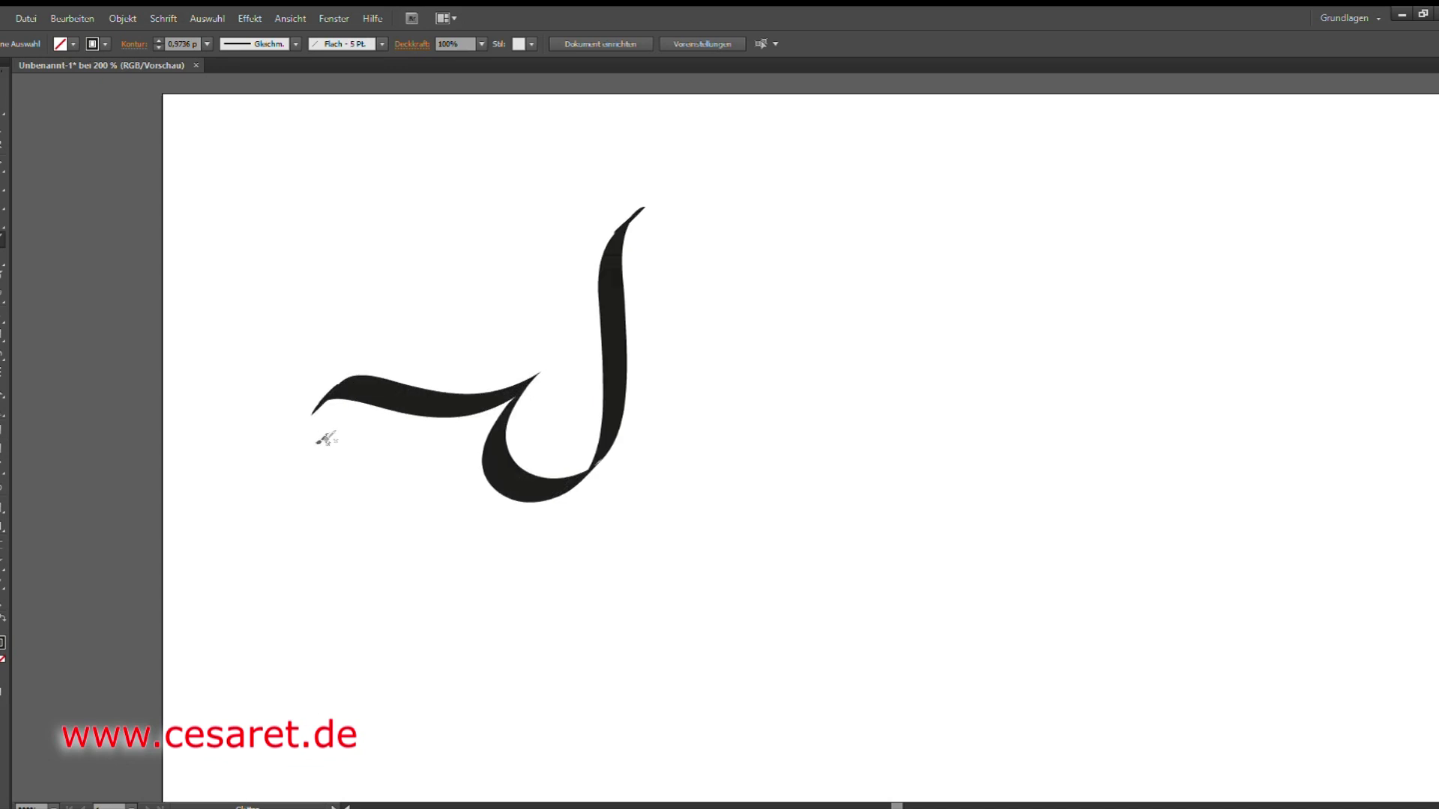
# Letter the F with a wavy top stroke, a left curl and a crossbar
pyautogui.moveTo(537, 215)
pyautogui.mouseDown()
pyautogui.moveTo(819, 155)
pyautogui.moveTo(806, 163)
pyautogui.mouseUp()
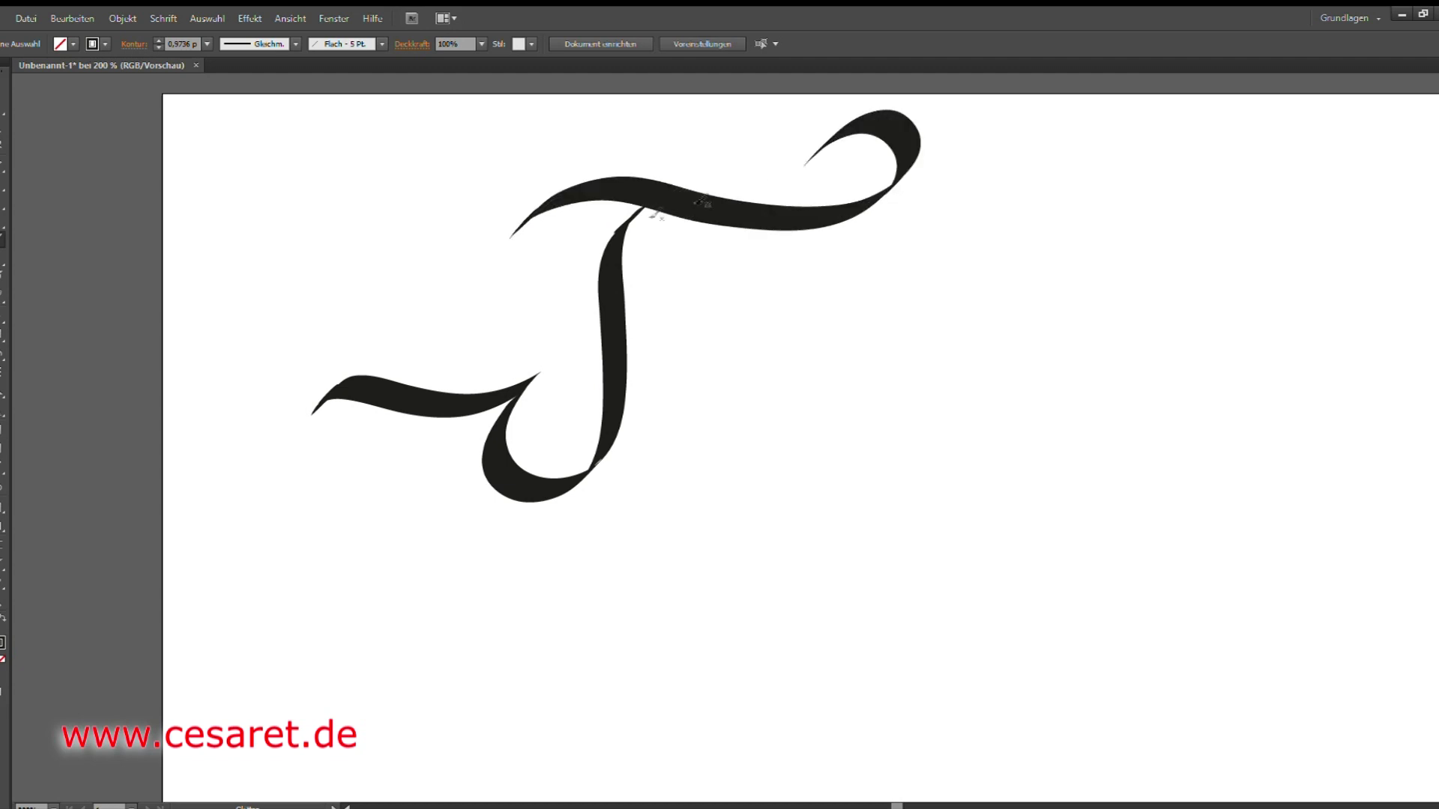
pyautogui.moveTo(515, 234); pyautogui.dragTo(580, 250)
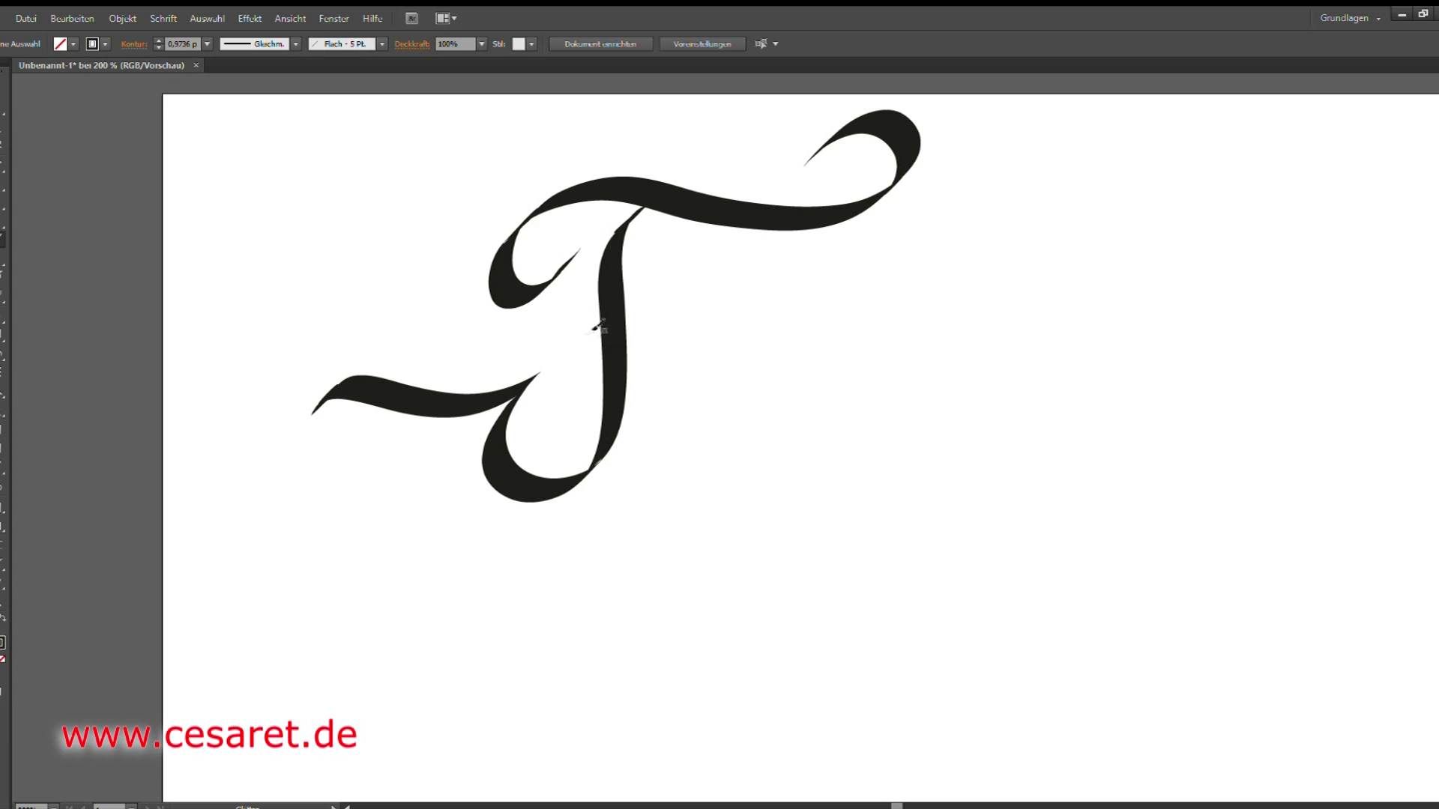
pyautogui.moveTo(589, 341)
pyautogui.mouseDown()
pyautogui.moveTo(673, 308)
pyautogui.moveTo(632, 296)
pyautogui.moveTo(594, 376)
pyautogui.moveTo(609, 403)
pyautogui.mouseUp()
# Letter the a, the t with its crossbar, and the o
pyautogui.moveTo(649, 357); pyautogui.dragTo(664, 292)
pyautogui.moveTo(658, 349)
pyautogui.mouseDown()
pyautogui.moveTo(653, 389)
pyautogui.moveTo(687, 368)
pyautogui.mouseUp()
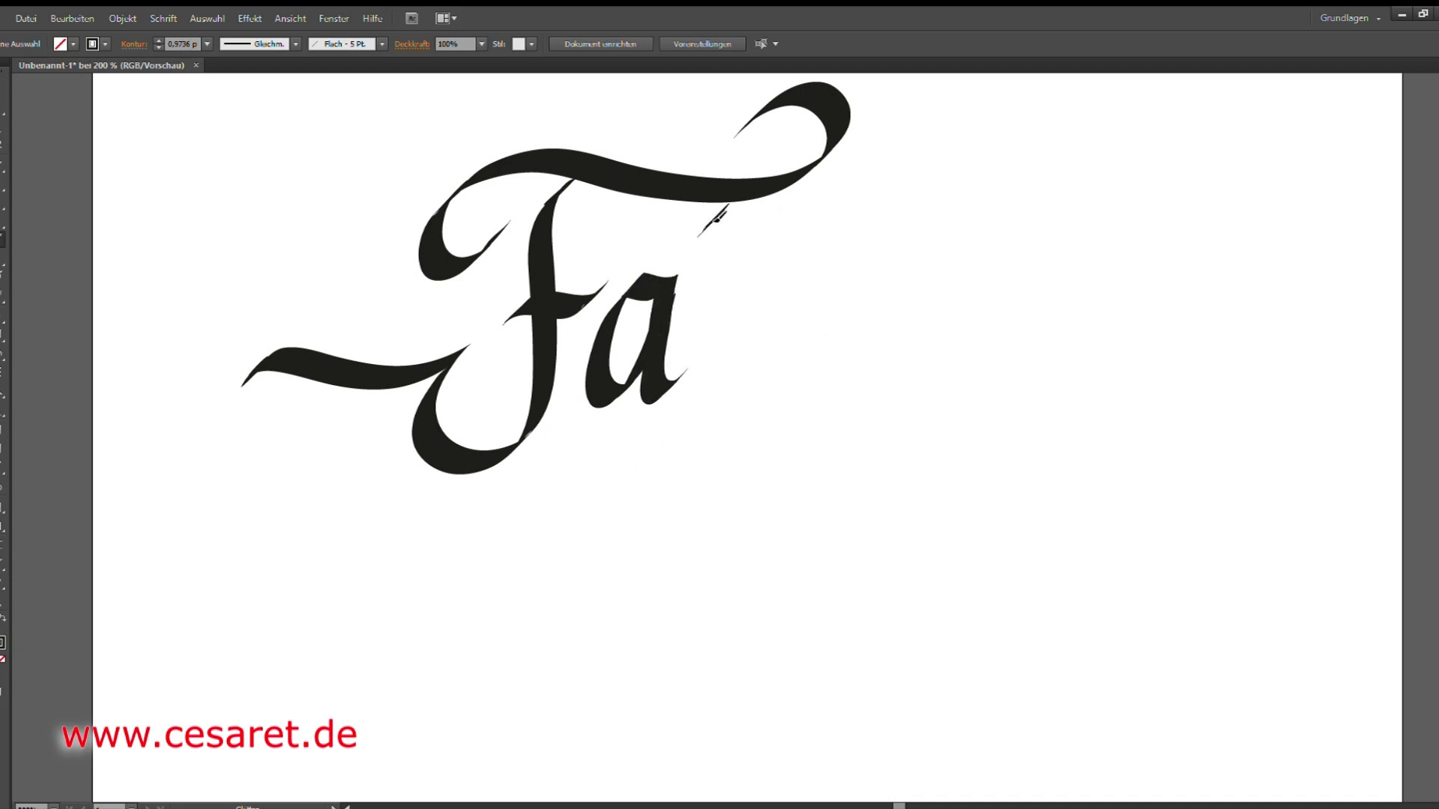
pyautogui.moveTo(713, 232)
pyautogui.mouseDown()
pyautogui.moveTo(715, 411)
pyautogui.moveTo(747, 388)
pyautogui.mouseUp()
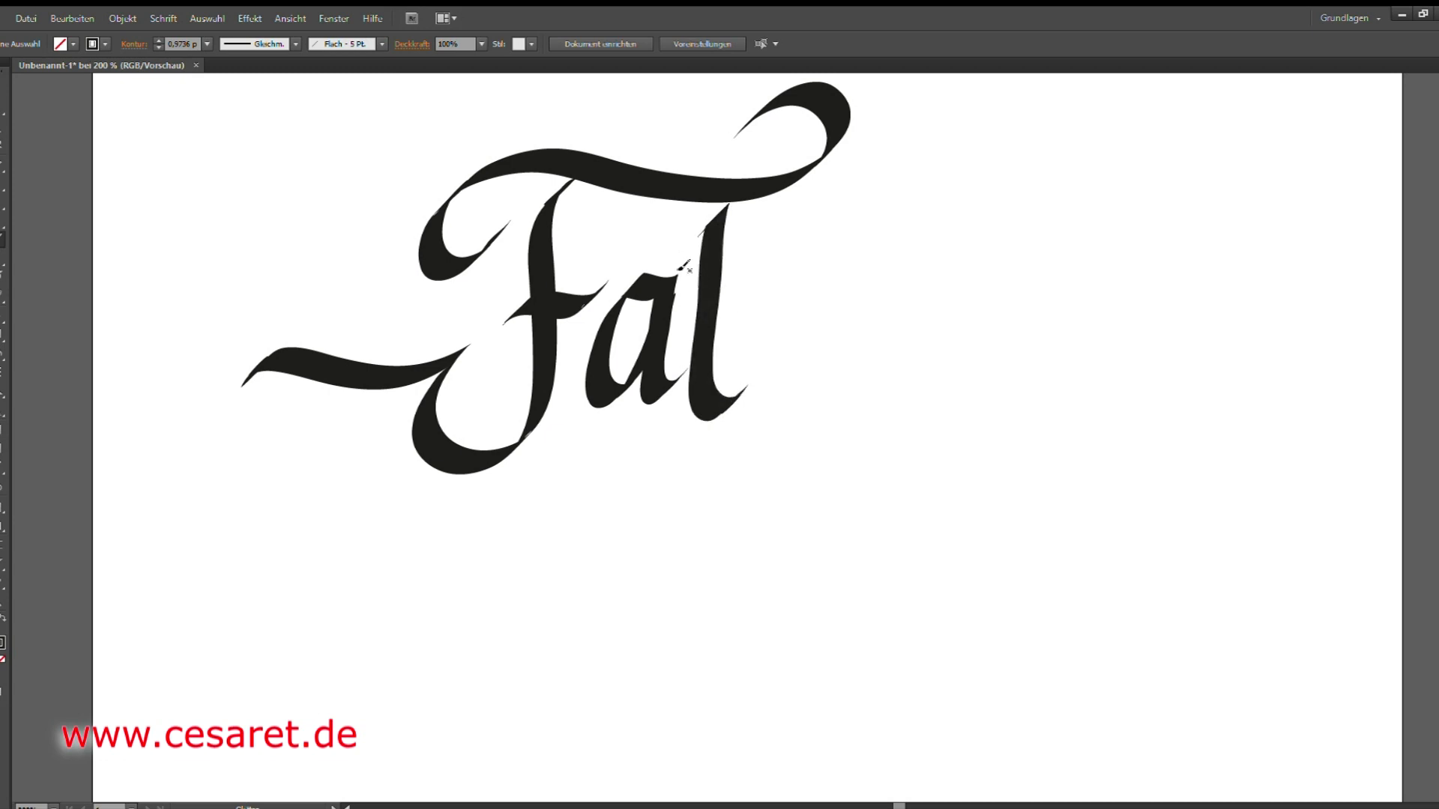
pyautogui.moveTo(702, 284)
pyautogui.mouseDown()
pyautogui.moveTo(764, 263)
pyautogui.moveTo(802, 349)
pyautogui.mouseUp()
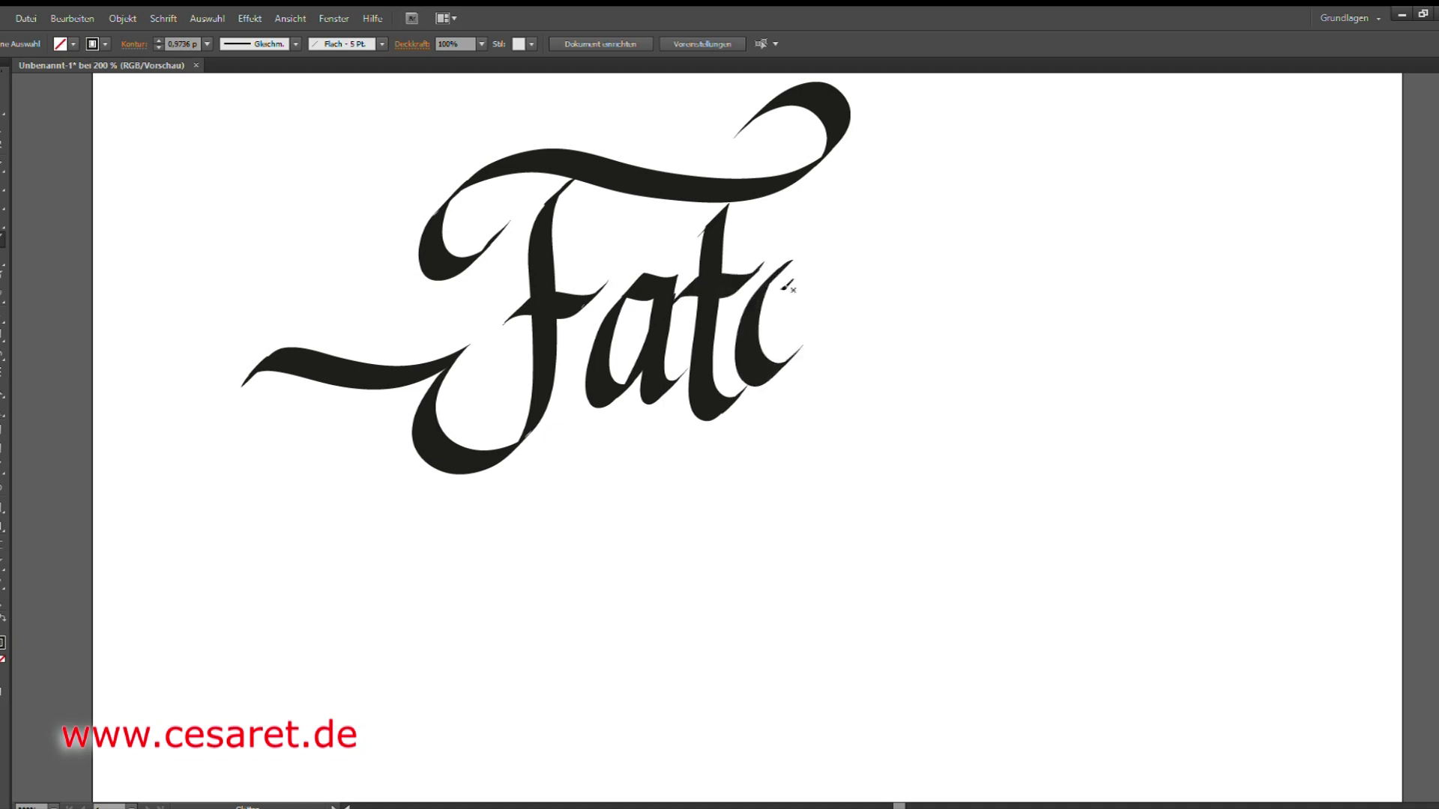
pyautogui.moveTo(779, 279); pyautogui.dragTo(772, 374)
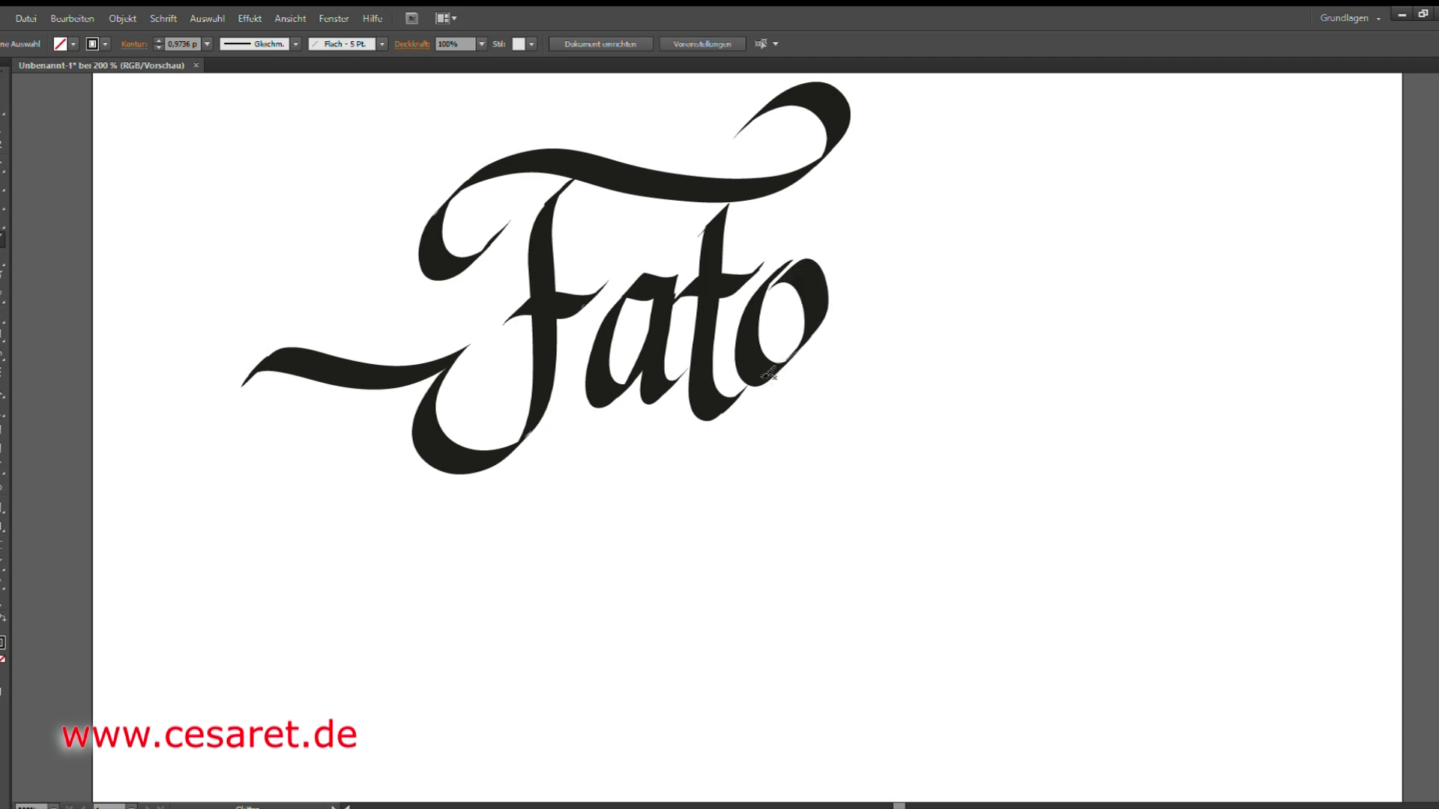
# Add the s with an upward flourish, a right swash and a redrawn hook below
pyautogui.moveTo(855, 263)
pyautogui.mouseDown()
pyautogui.moveTo(780, 452)
pyautogui.moveTo(818, 367)
pyautogui.mouseUp()
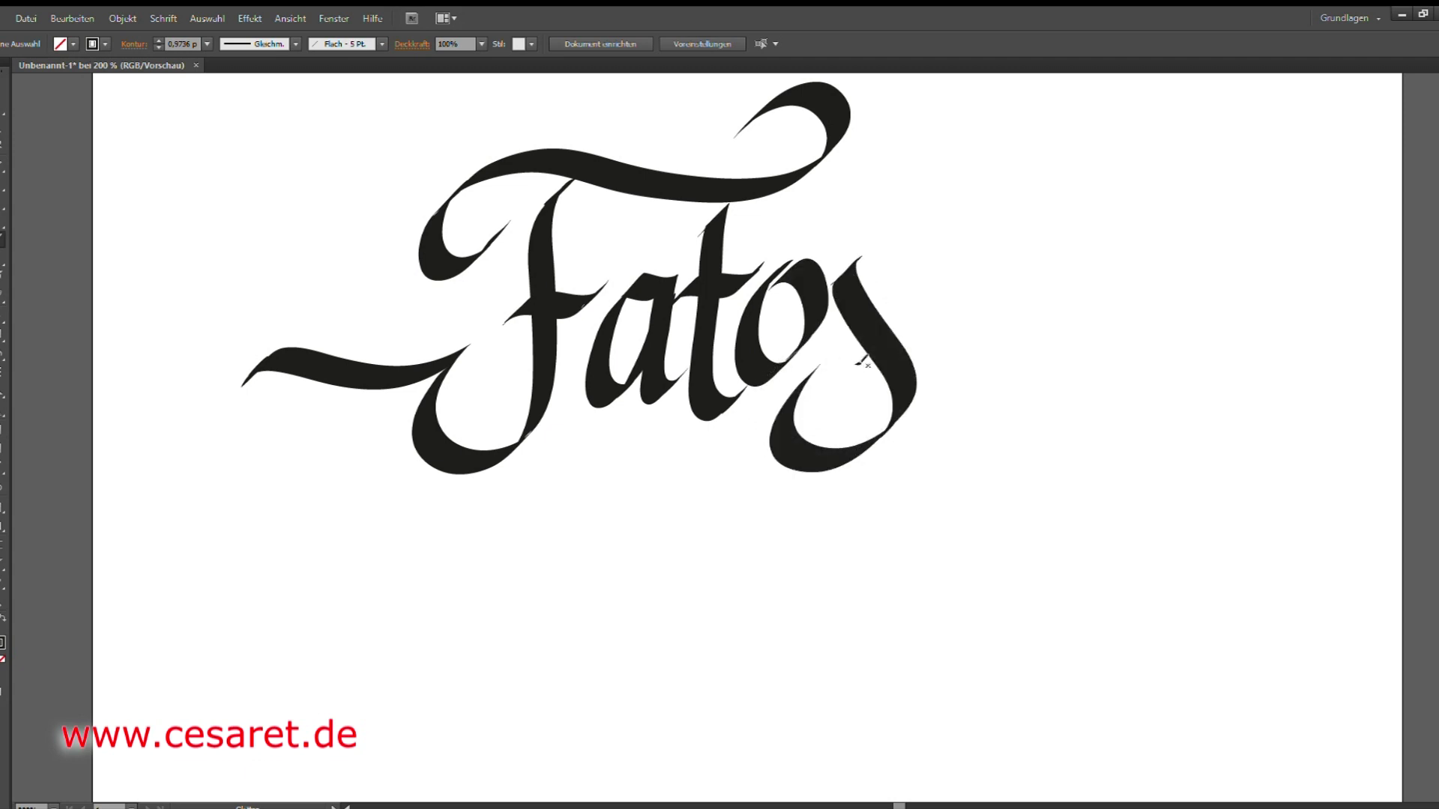
pyautogui.moveTo(869, 255); pyautogui.dragTo(954, 216)
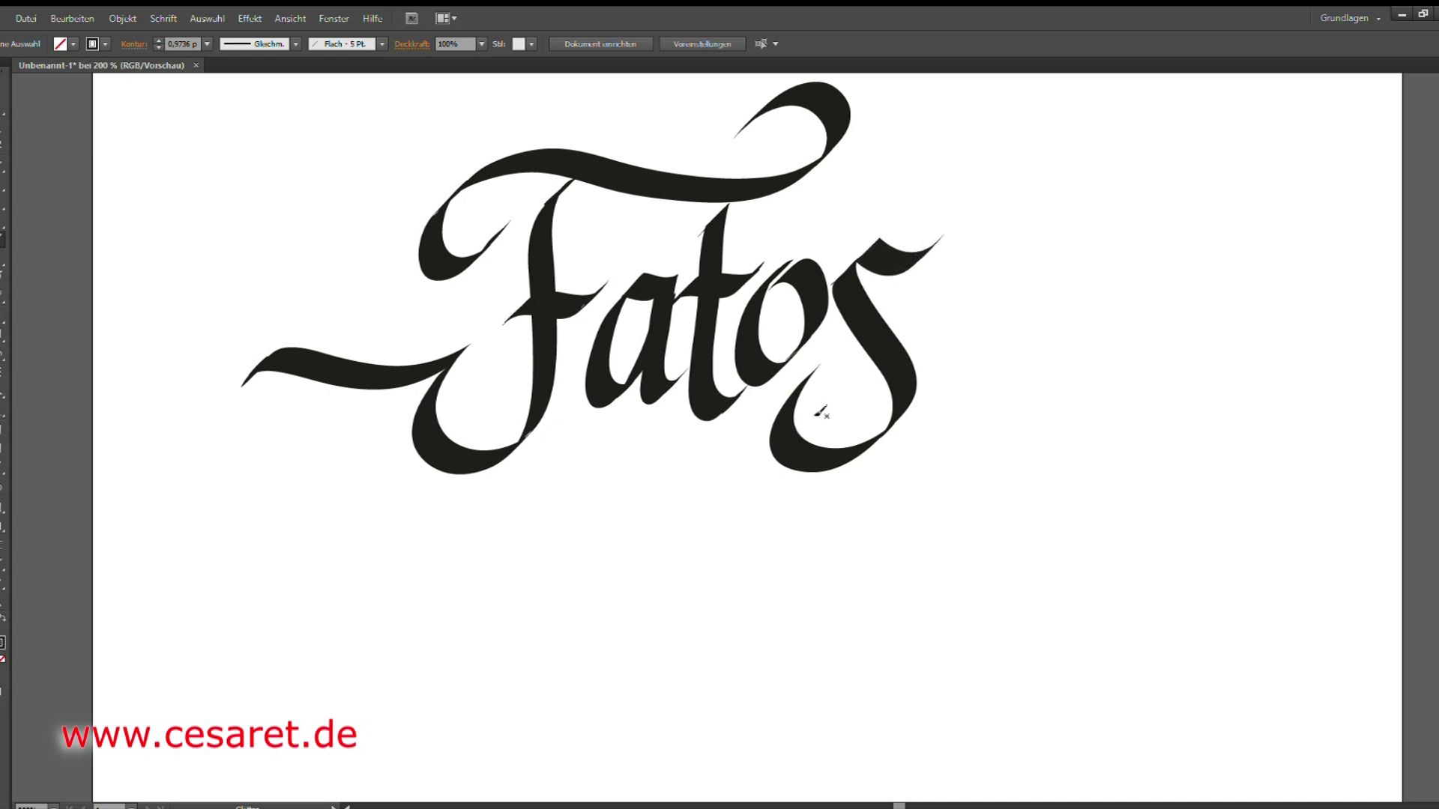
pyautogui.moveTo(817, 416)
pyautogui.mouseDown()
pyautogui.moveTo(1053, 409)
pyautogui.moveTo(1008, 285)
pyautogui.moveTo(956, 335)
pyautogui.mouseUp()
pyautogui.moveTo(872, 460); pyautogui.dragTo(867, 510)
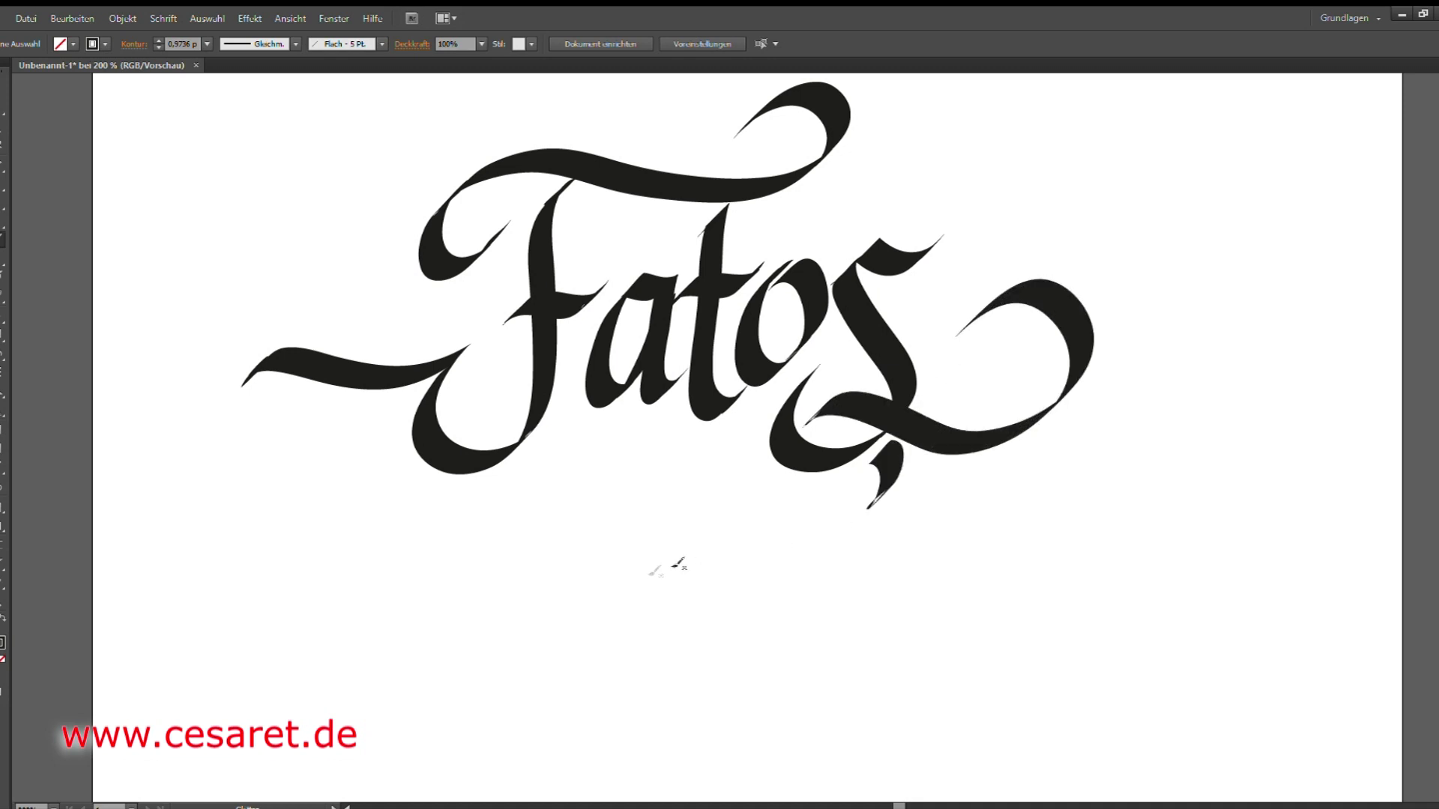
pyautogui.hotkey('ctrl', 'z')
pyautogui.moveTo(879, 455); pyautogui.dragTo(869, 511)
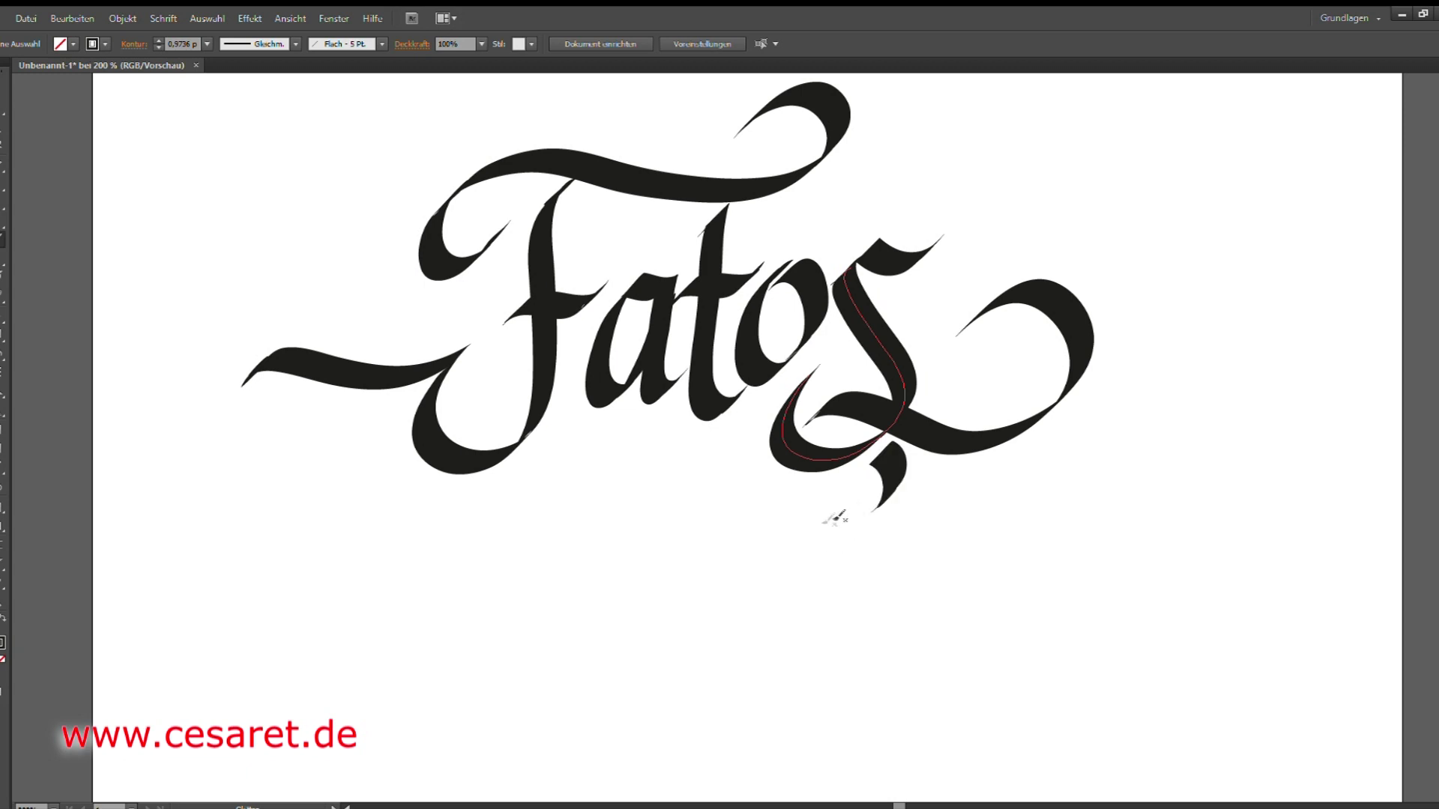
pyautogui.moveTo(722, 468); pyautogui.dragTo(848, 301)
# Letter the T below Fatos with hooked stem, wavy crossbar, loop and left curls
pyautogui.moveTo(713, 375)
pyautogui.mouseDown()
pyautogui.moveTo(759, 299)
pyautogui.moveTo(633, 537)
pyautogui.mouseUp()
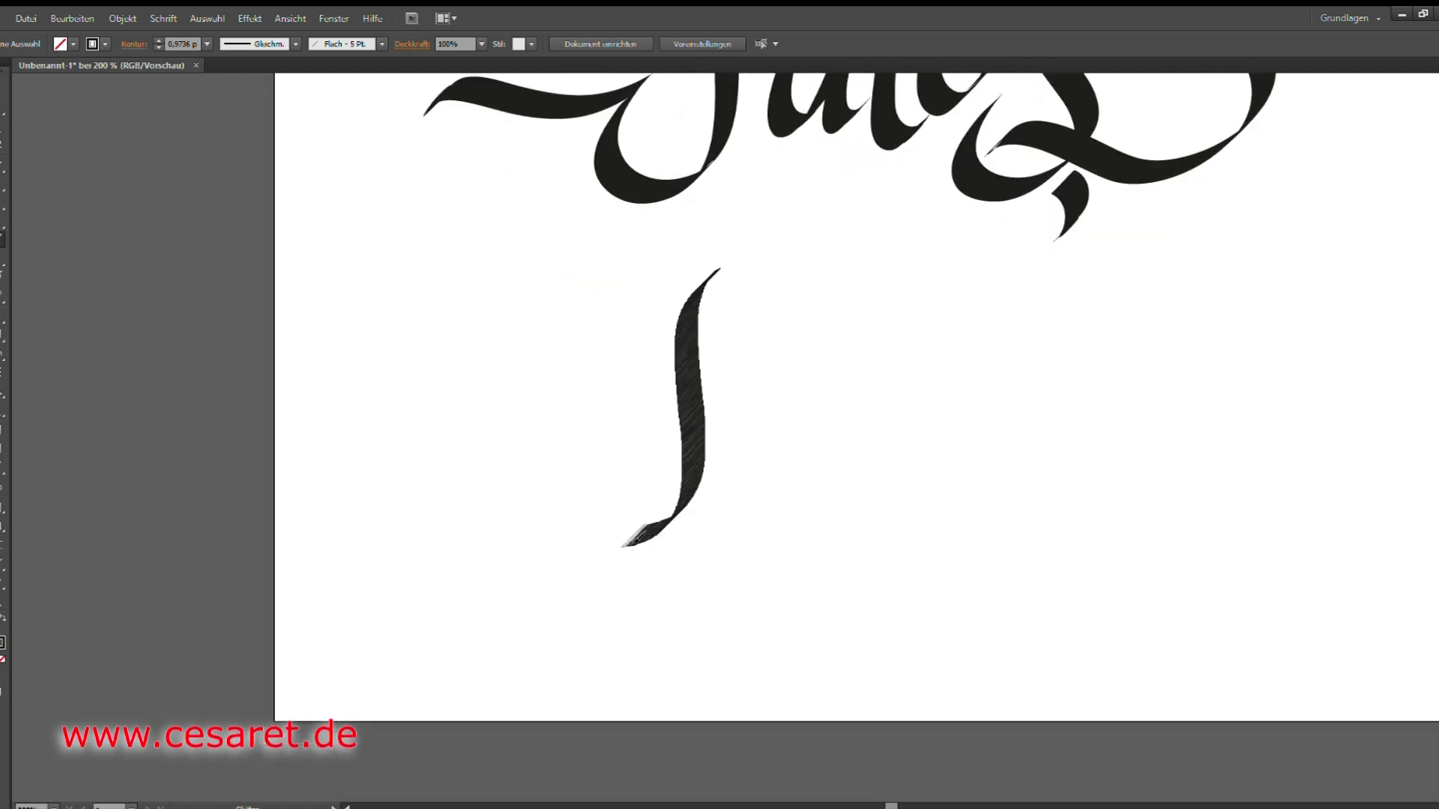
pyautogui.moveTo(628, 543); pyautogui.dragTo(609, 439)
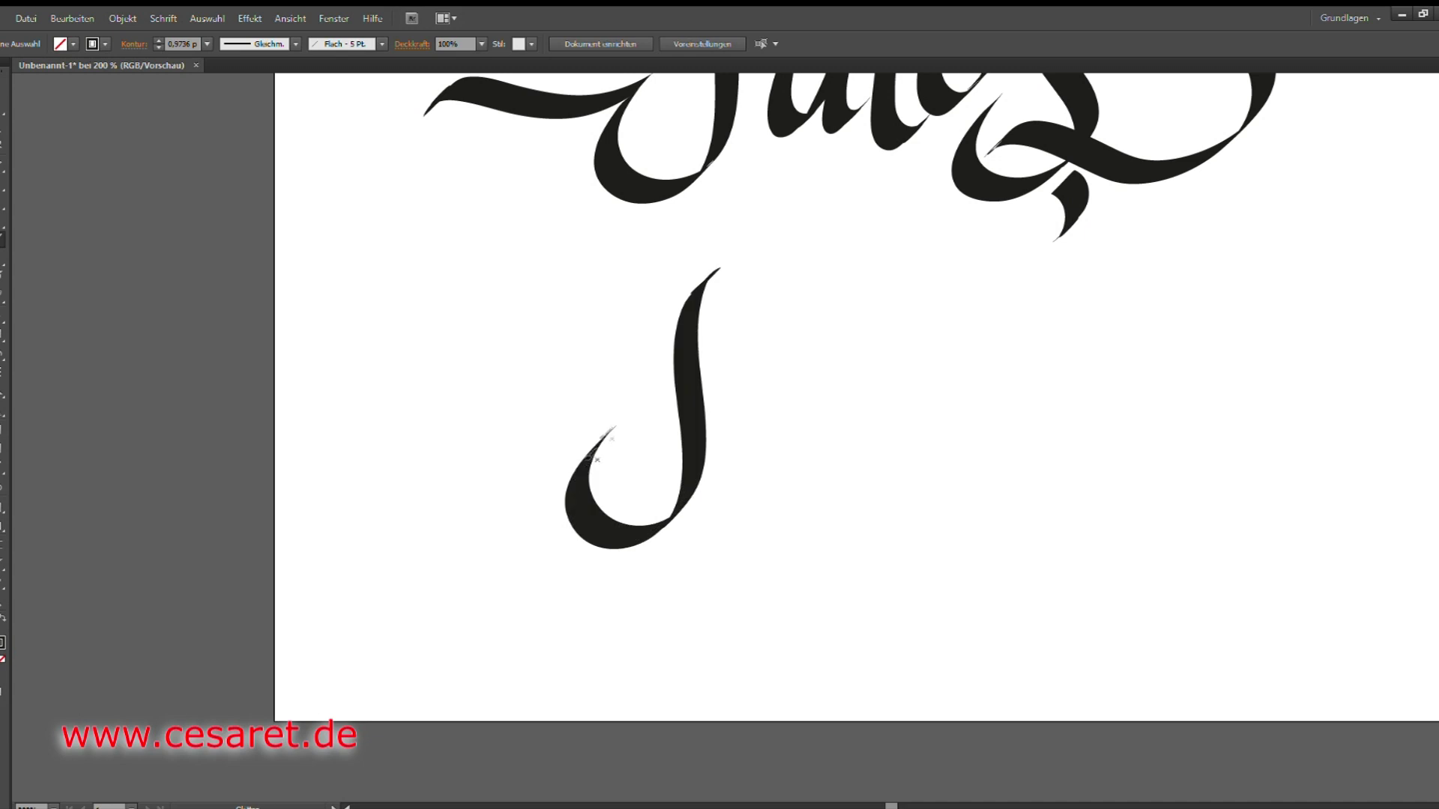
pyautogui.moveTo(676, 329); pyautogui.dragTo(584, 462)
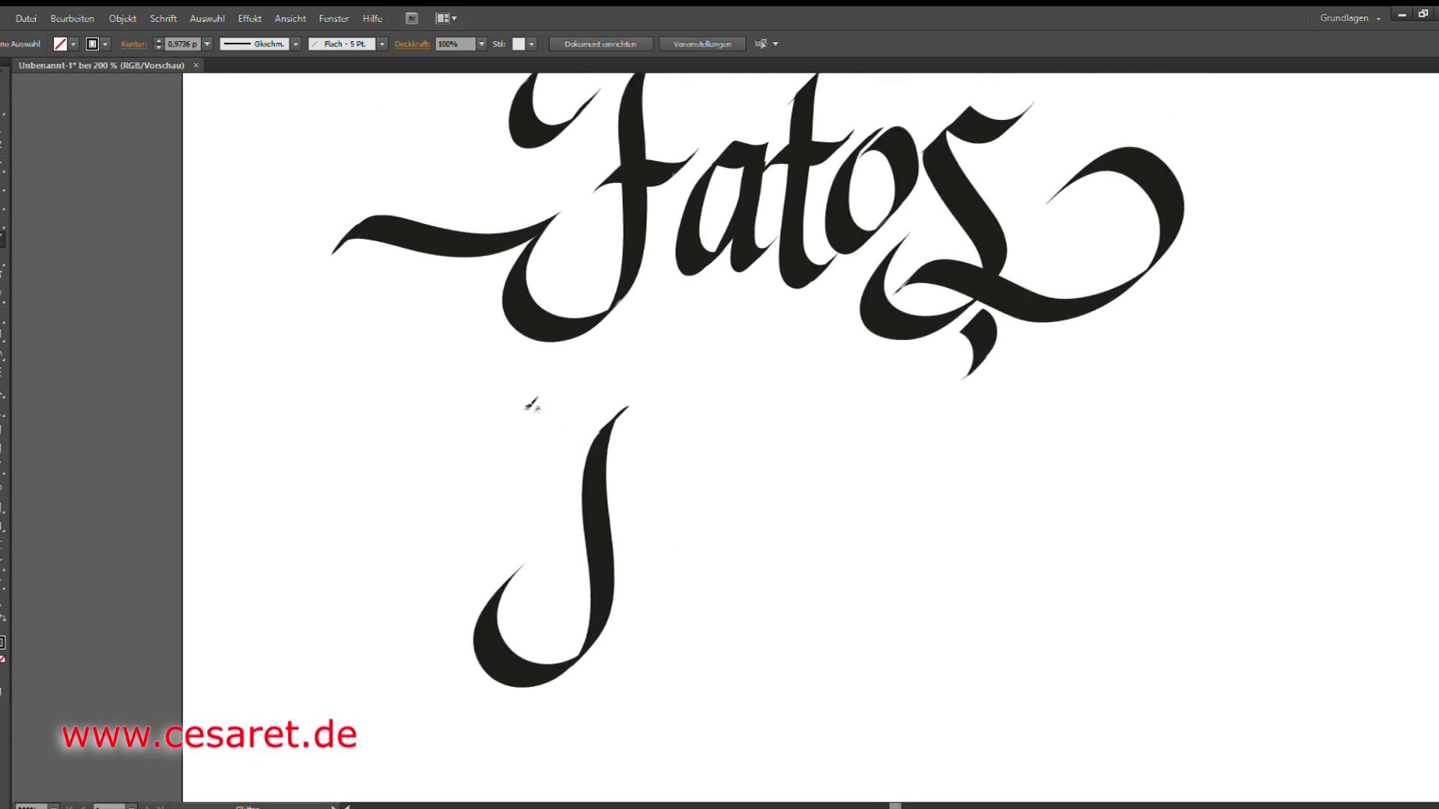
pyautogui.moveTo(519, 411)
pyautogui.mouseDown()
pyautogui.moveTo(822, 390)
pyautogui.moveTo(689, 380)
pyautogui.mouseUp()
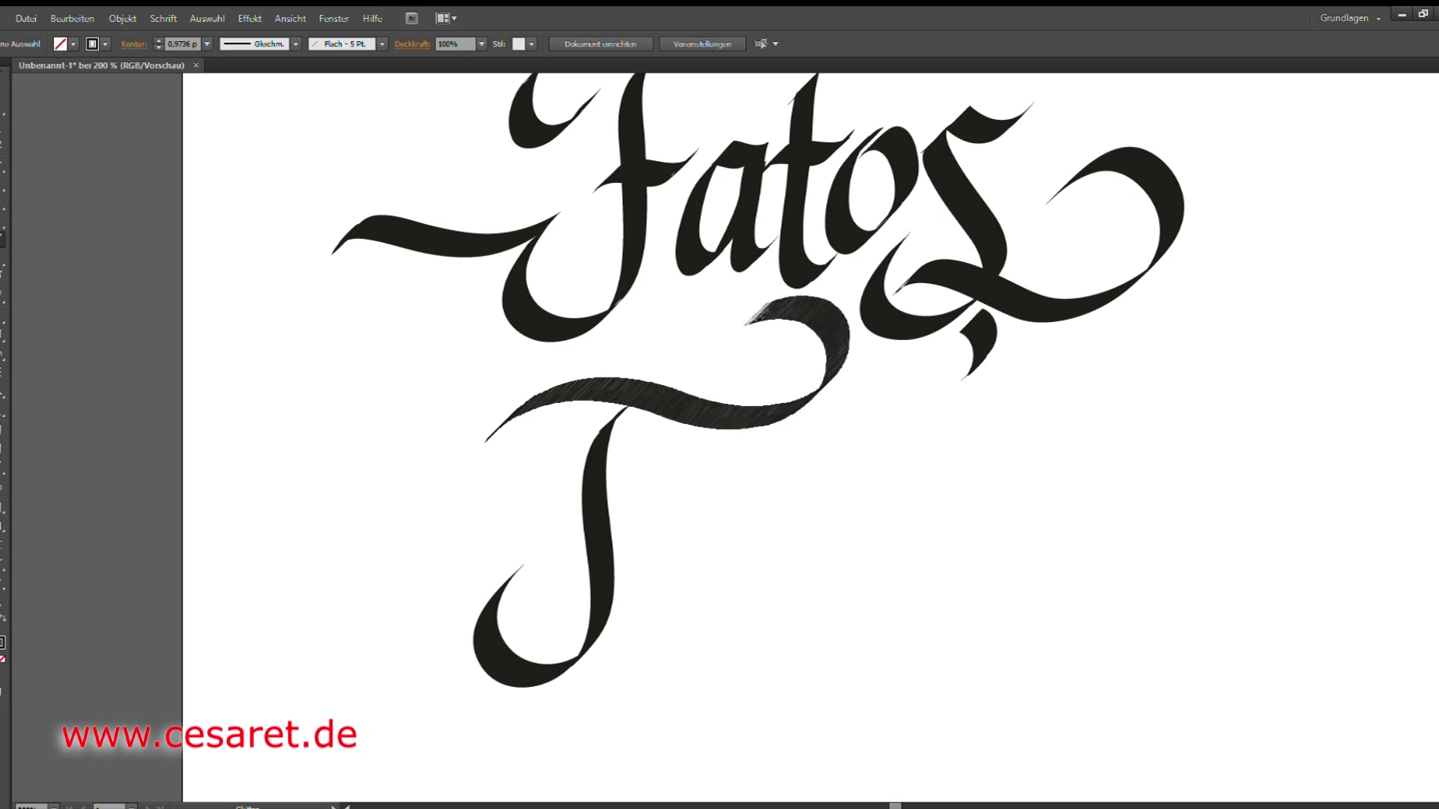
pyautogui.moveTo(604, 382)
pyautogui.mouseDown()
pyautogui.moveTo(745, 367)
pyautogui.moveTo(801, 340)
pyautogui.mouseUp()
pyautogui.moveTo(658, 459)
pyautogui.mouseDown()
pyautogui.moveTo(674, 370)
pyautogui.moveTo(642, 343)
pyautogui.mouseUp()
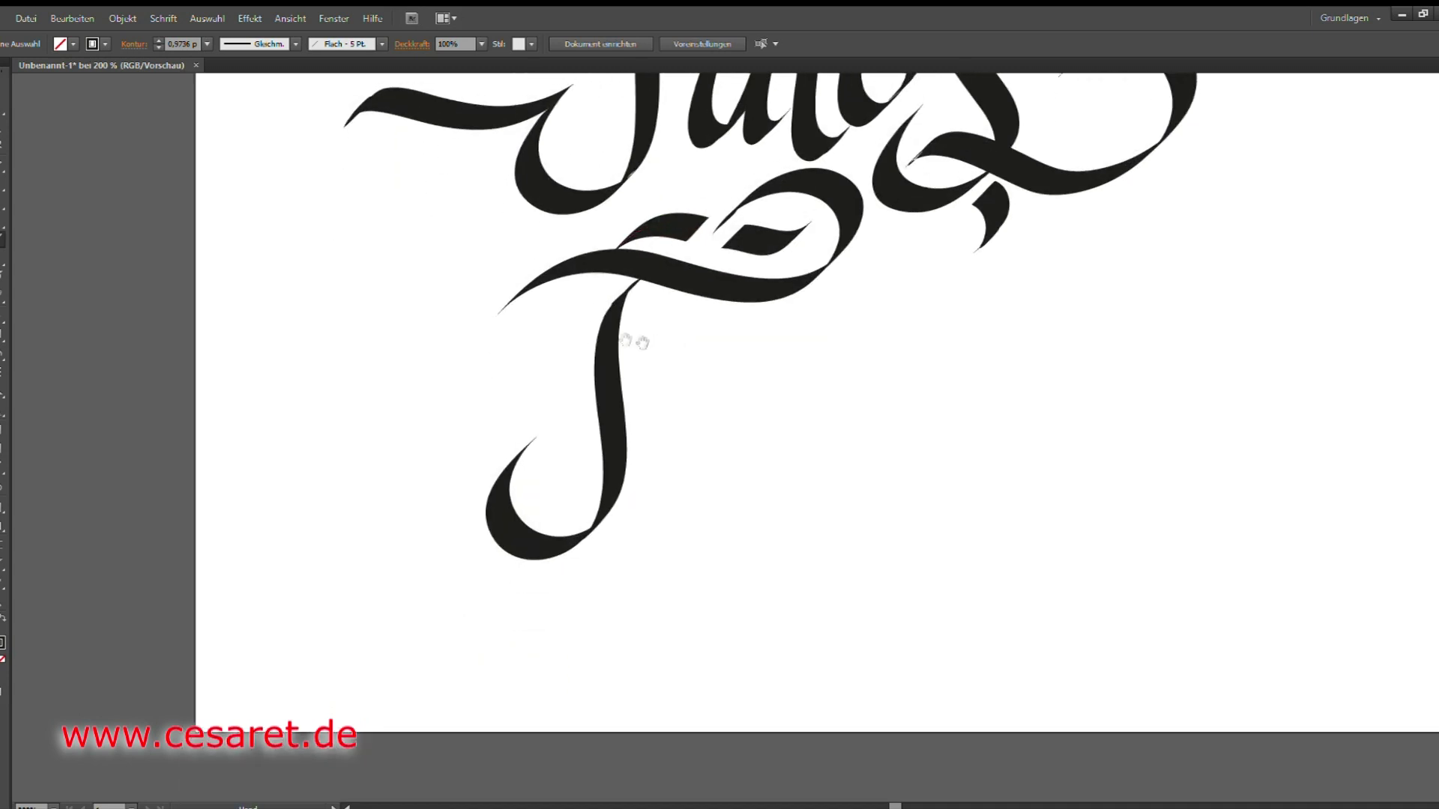
pyautogui.moveTo(495, 322)
pyautogui.mouseDown()
pyautogui.moveTo(487, 368)
pyautogui.moveTo(528, 382)
pyautogui.moveTo(573, 333)
pyautogui.mouseUp()
pyautogui.moveTo(681, 386)
pyautogui.mouseDown()
pyautogui.moveTo(620, 333)
pyautogui.moveTo(582, 444)
pyautogui.moveTo(605, 455)
pyautogui.moveTo(644, 407)
pyautogui.mouseUp()
# Letter 'aner' after the T, ending with the r's swash
pyautogui.moveTo(628, 327)
pyautogui.mouseDown()
pyautogui.moveTo(652, 323)
pyautogui.moveTo(636, 435)
pyautogui.moveTo(670, 414)
pyautogui.mouseUp()
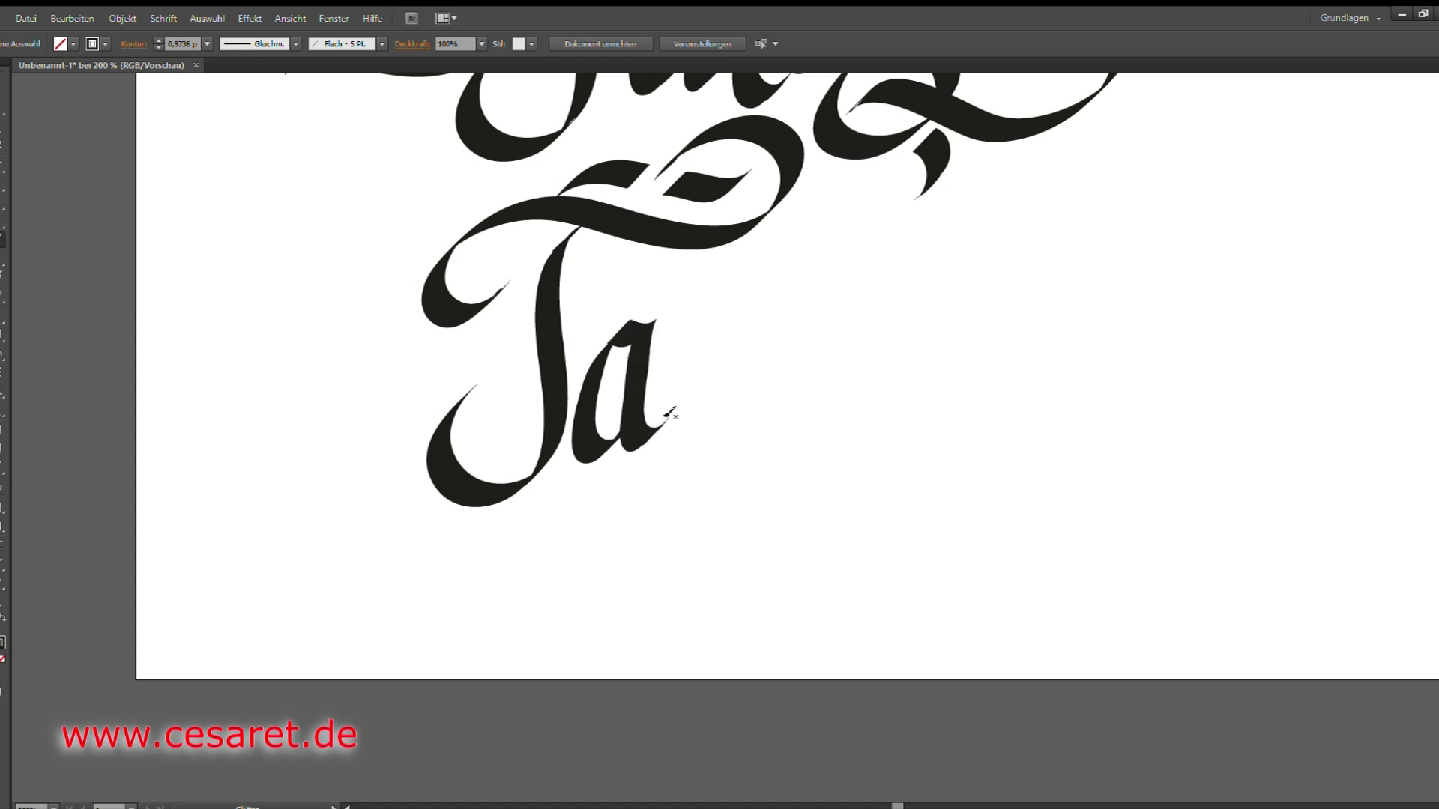
pyautogui.moveTo(690, 336)
pyautogui.mouseDown()
pyautogui.moveTo(678, 458)
pyautogui.moveTo(638, 499)
pyautogui.mouseUp()
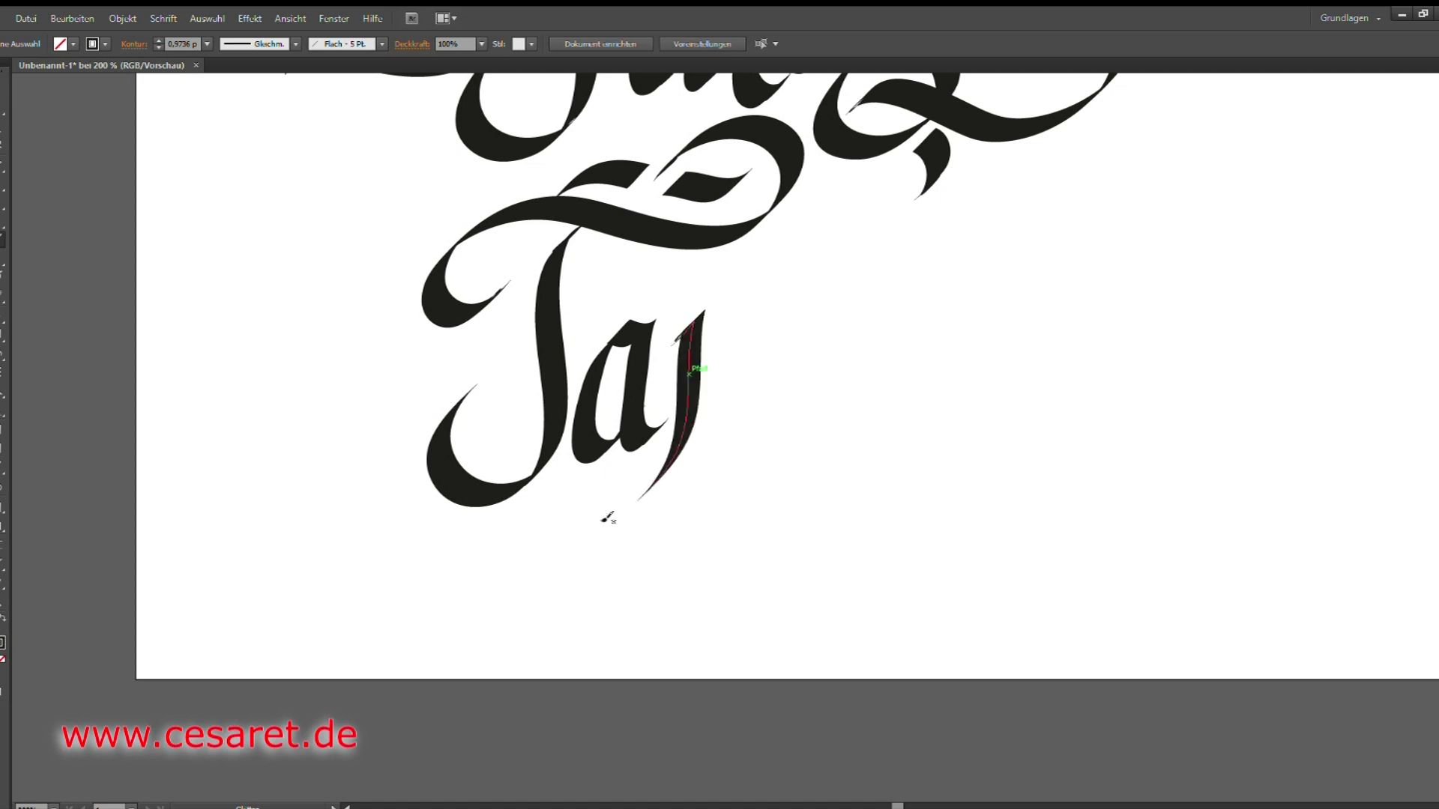
pyautogui.moveTo(744, 302)
pyautogui.mouseDown()
pyautogui.moveTo(719, 438)
pyautogui.moveTo(760, 423)
pyautogui.mouseUp()
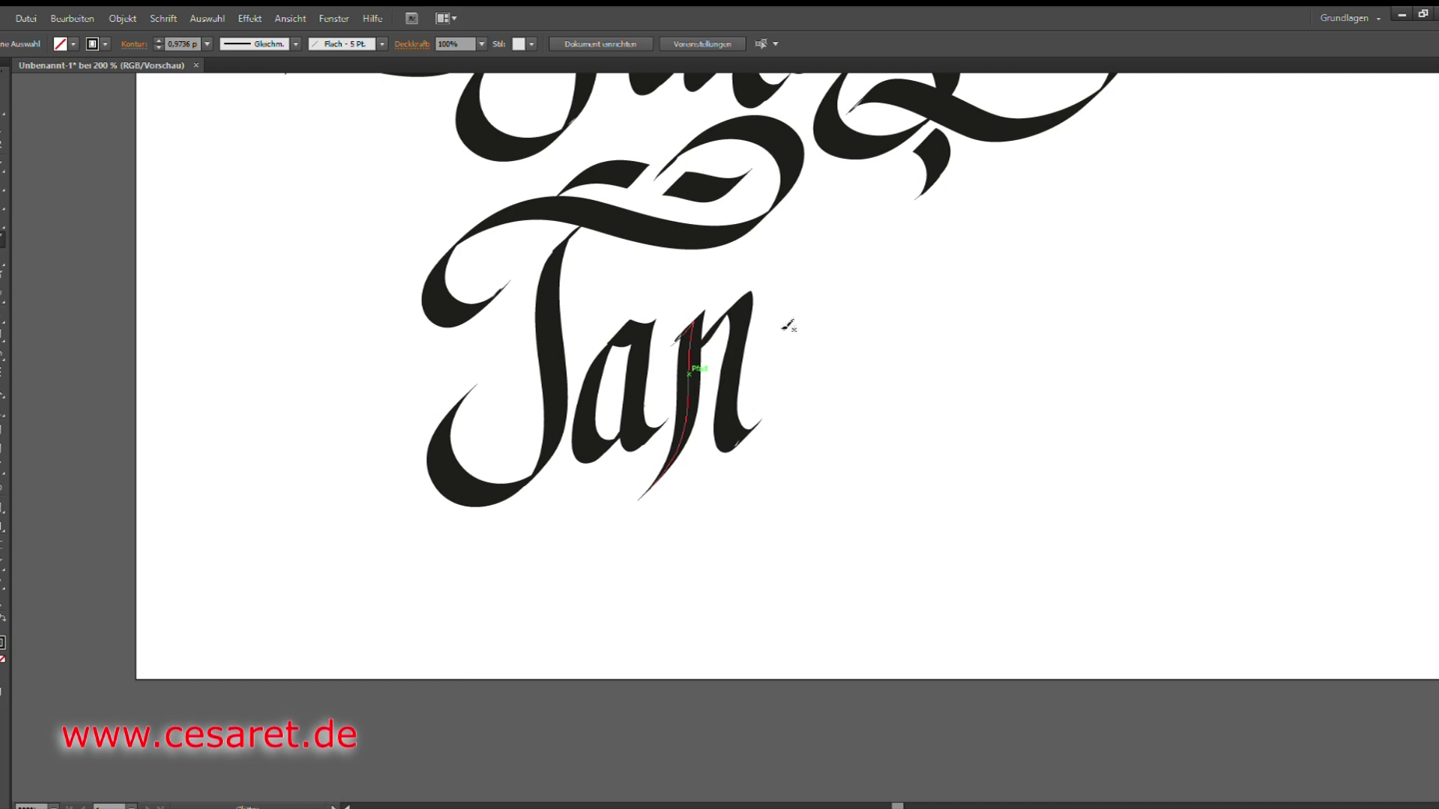
pyautogui.hscroll(3, 750, 315)
pyautogui.moveTo(708, 314)
pyautogui.mouseDown()
pyautogui.moveTo(675, 397)
pyautogui.moveTo(731, 420)
pyautogui.moveTo(753, 386)
pyautogui.mouseUp()
pyautogui.moveTo(722, 311)
pyautogui.mouseDown()
pyautogui.moveTo(747, 291)
pyautogui.moveTo(686, 366)
pyautogui.moveTo(771, 352)
pyautogui.moveTo(749, 442)
pyautogui.mouseUp()
pyautogui.moveTo(812, 396)
pyautogui.mouseDown()
pyautogui.moveTo(735, 554)
pyautogui.moveTo(750, 484)
pyautogui.moveTo(820, 533)
pyautogui.moveTo(948, 481)
pyautogui.moveTo(864, 459)
pyautogui.moveTo(772, 530)
pyautogui.moveTo(698, 636)
pyautogui.moveTo(922, 357)
pyautogui.mouseUp()
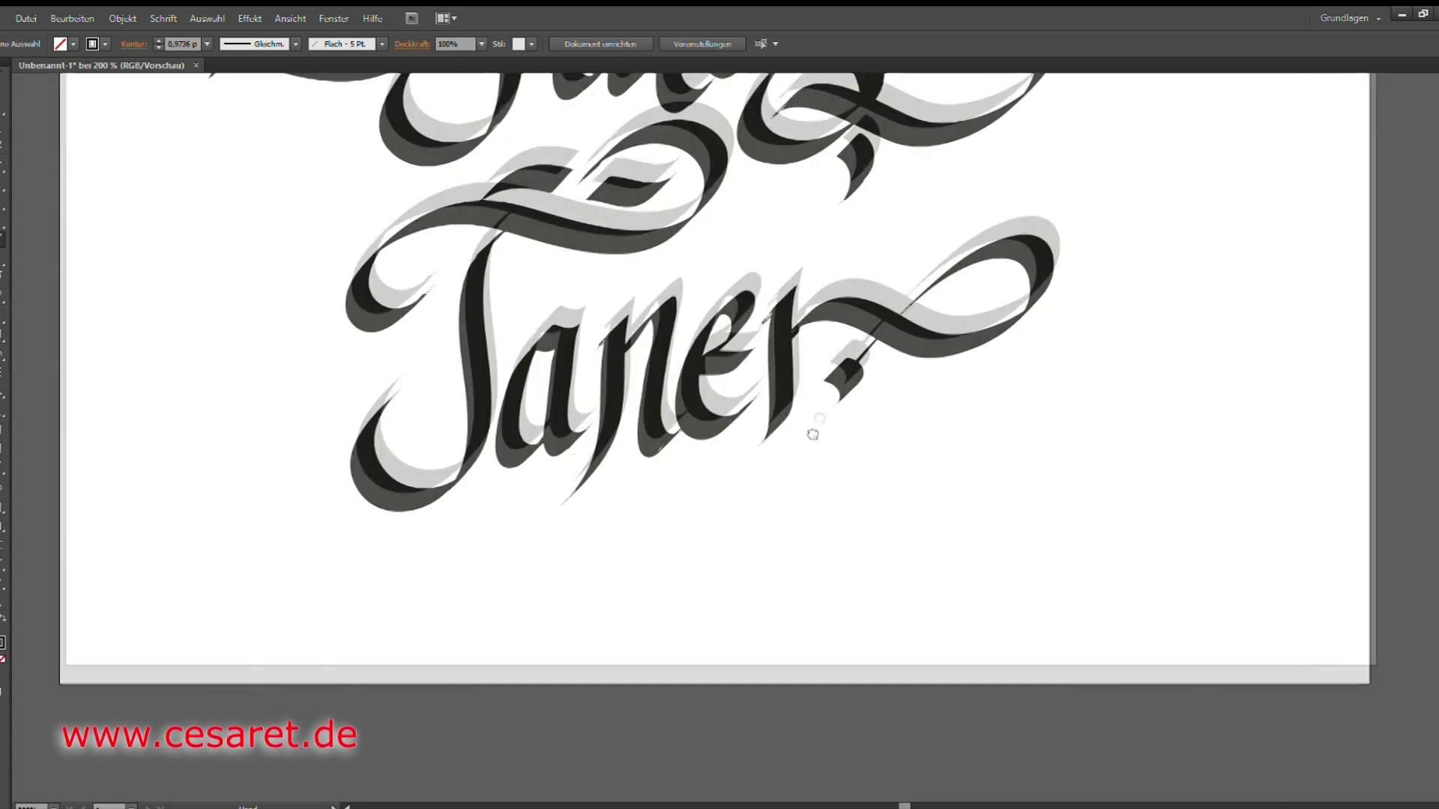
# Sweep three stacked wavy swashes beneath Taner
pyautogui.moveTo(616, 475)
pyautogui.mouseDown()
pyautogui.moveTo(674, 427)
pyautogui.moveTo(803, 443)
pyautogui.moveTo(995, 504)
pyautogui.moveTo(1128, 377)
pyautogui.moveTo(967, 380)
pyautogui.moveTo(908, 433)
pyautogui.mouseUp()
pyautogui.moveTo(583, 503)
pyautogui.mouseDown()
pyautogui.moveTo(685, 459)
pyautogui.moveTo(874, 556)
pyautogui.moveTo(927, 516)
pyautogui.mouseUp()
pyautogui.moveTo(549, 538)
pyautogui.mouseDown()
pyautogui.moveTo(644, 511)
pyautogui.moveTo(753, 579)
pyautogui.moveTo(824, 551)
pyautogui.mouseUp()
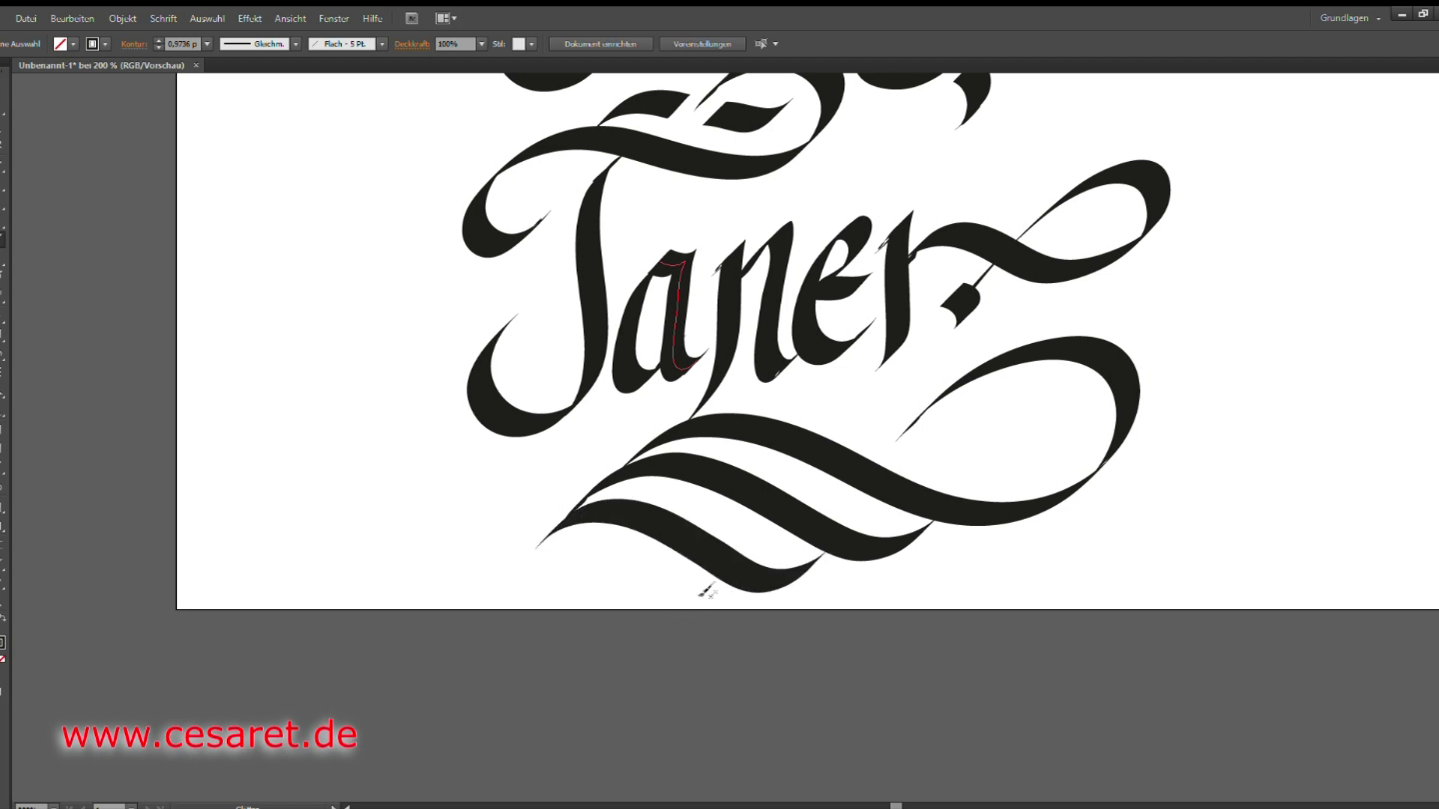
# Draw a swash leading left from Taner, capped with a small diamond
pyautogui.scroll(-1, 721, 584)
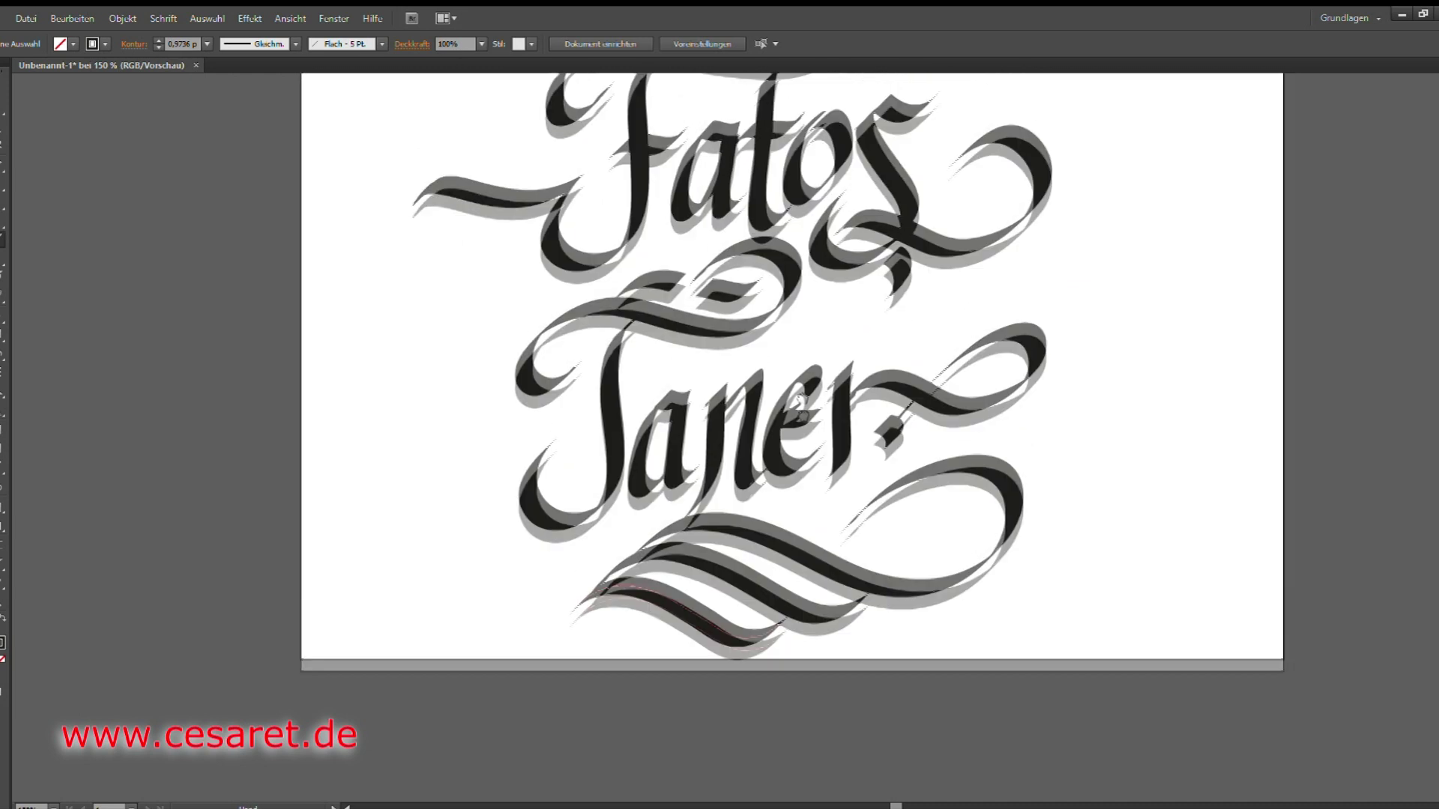
pyautogui.moveTo(784, 384); pyautogui.dragTo(867, 488)
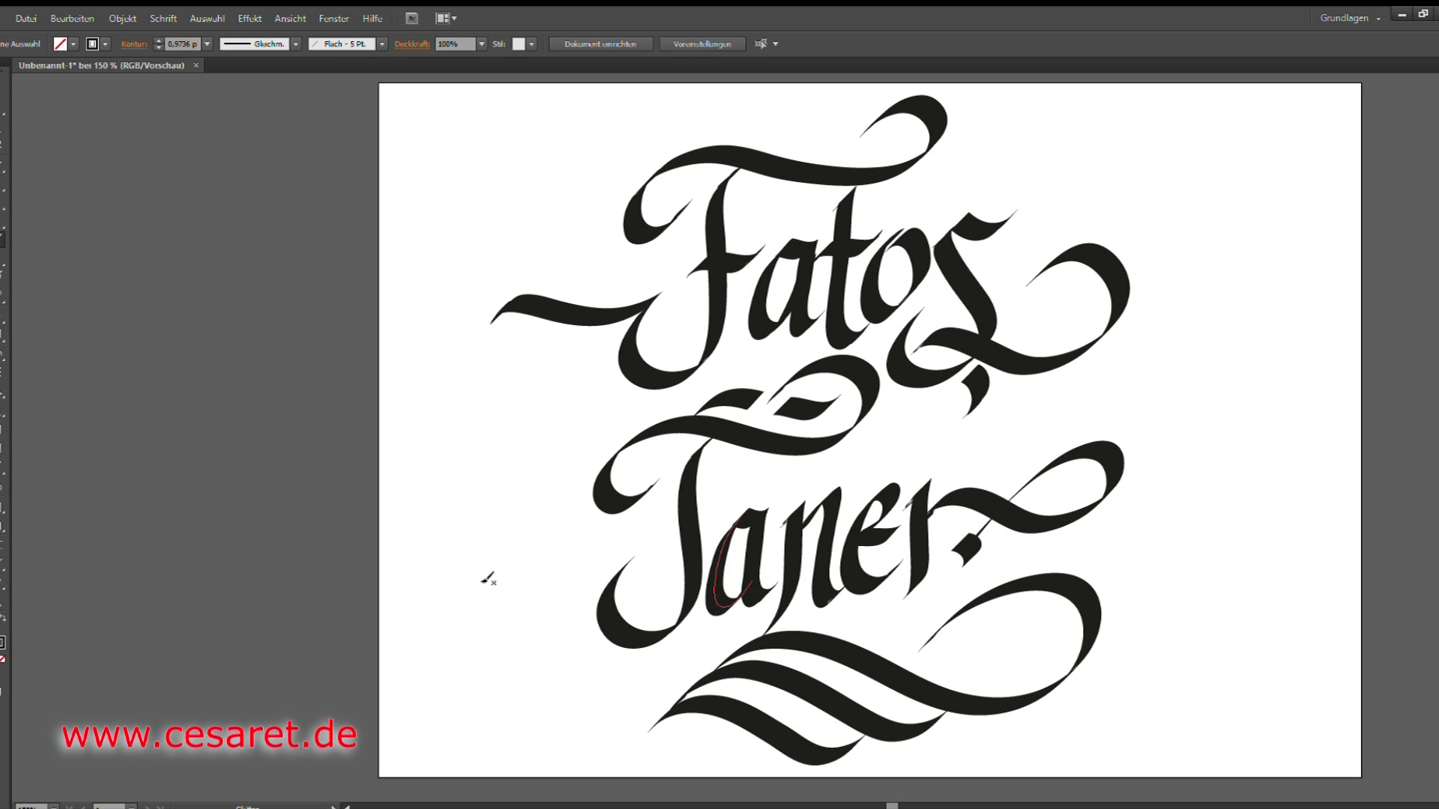
pyautogui.moveTo(487, 581)
pyautogui.mouseDown()
pyautogui.moveTo(620, 568)
pyautogui.moveTo(654, 546)
pyautogui.mouseUp()
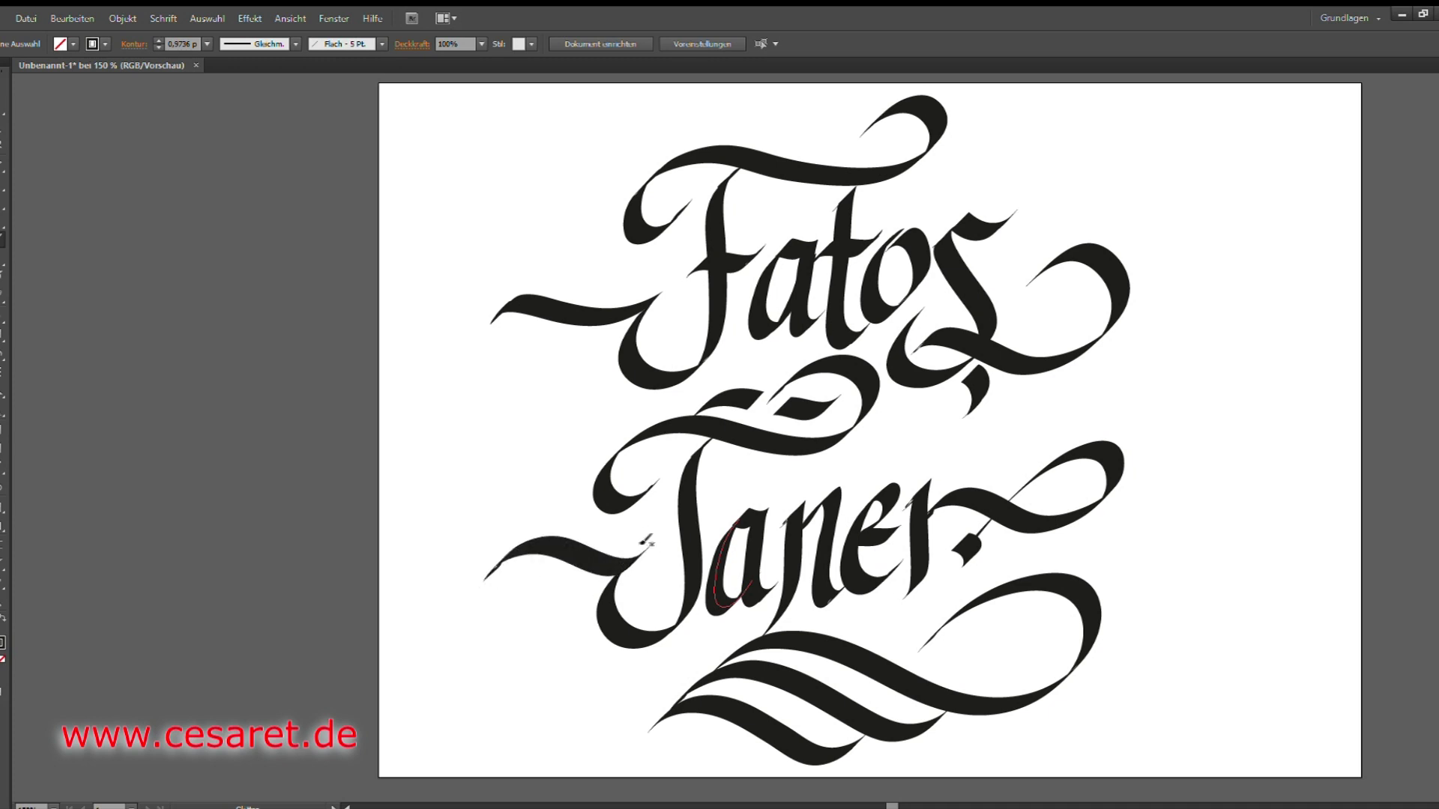
pyautogui.moveTo(534, 590)
pyautogui.mouseDown()
pyautogui.moveTo(562, 618)
pyautogui.moveTo(522, 624)
pyautogui.moveTo(542, 648)
pyautogui.mouseUp()
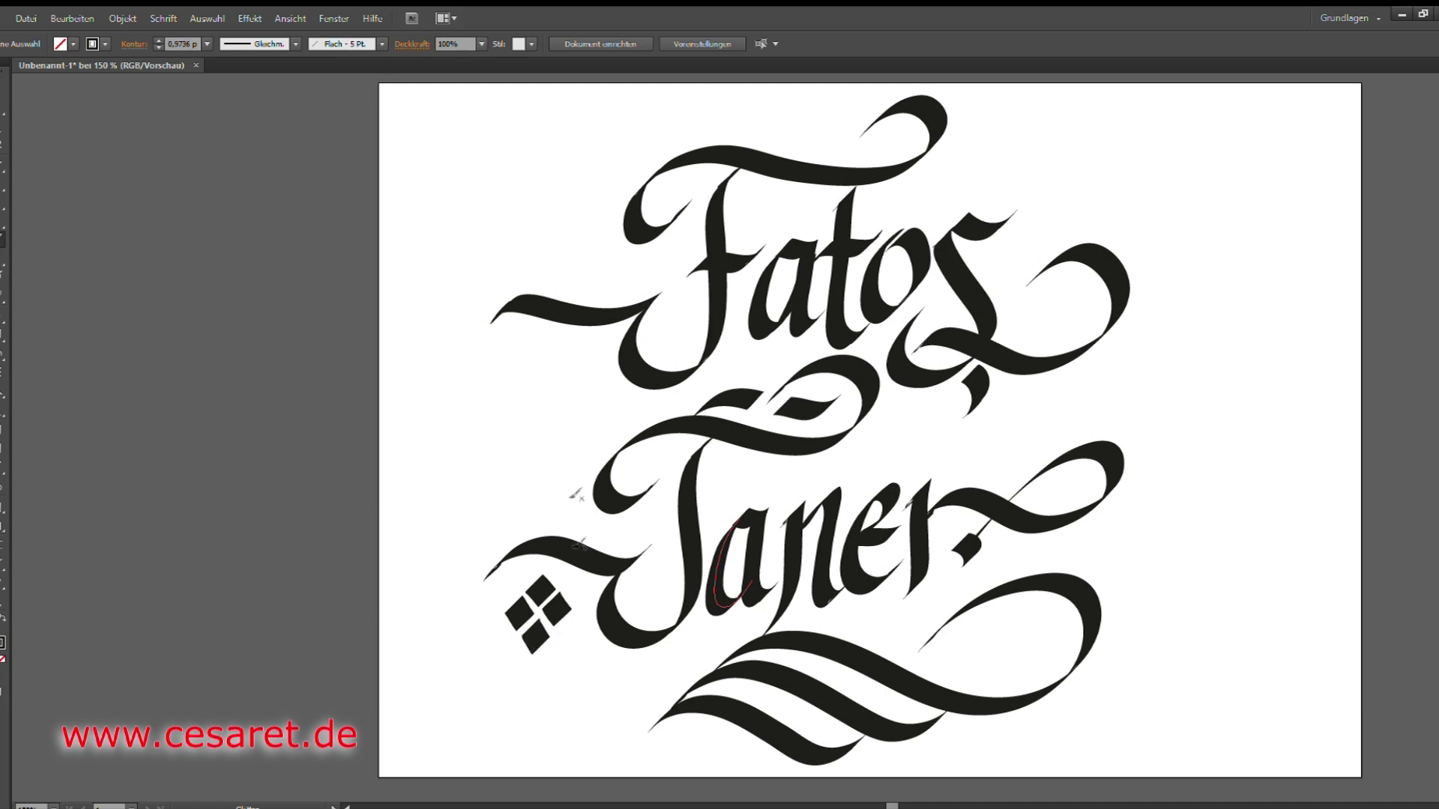
# Paint an S-shaped flourish left of the T, redrawing one misplaced stroke
pyautogui.moveTo(559, 372); pyautogui.dragTo(561, 519)
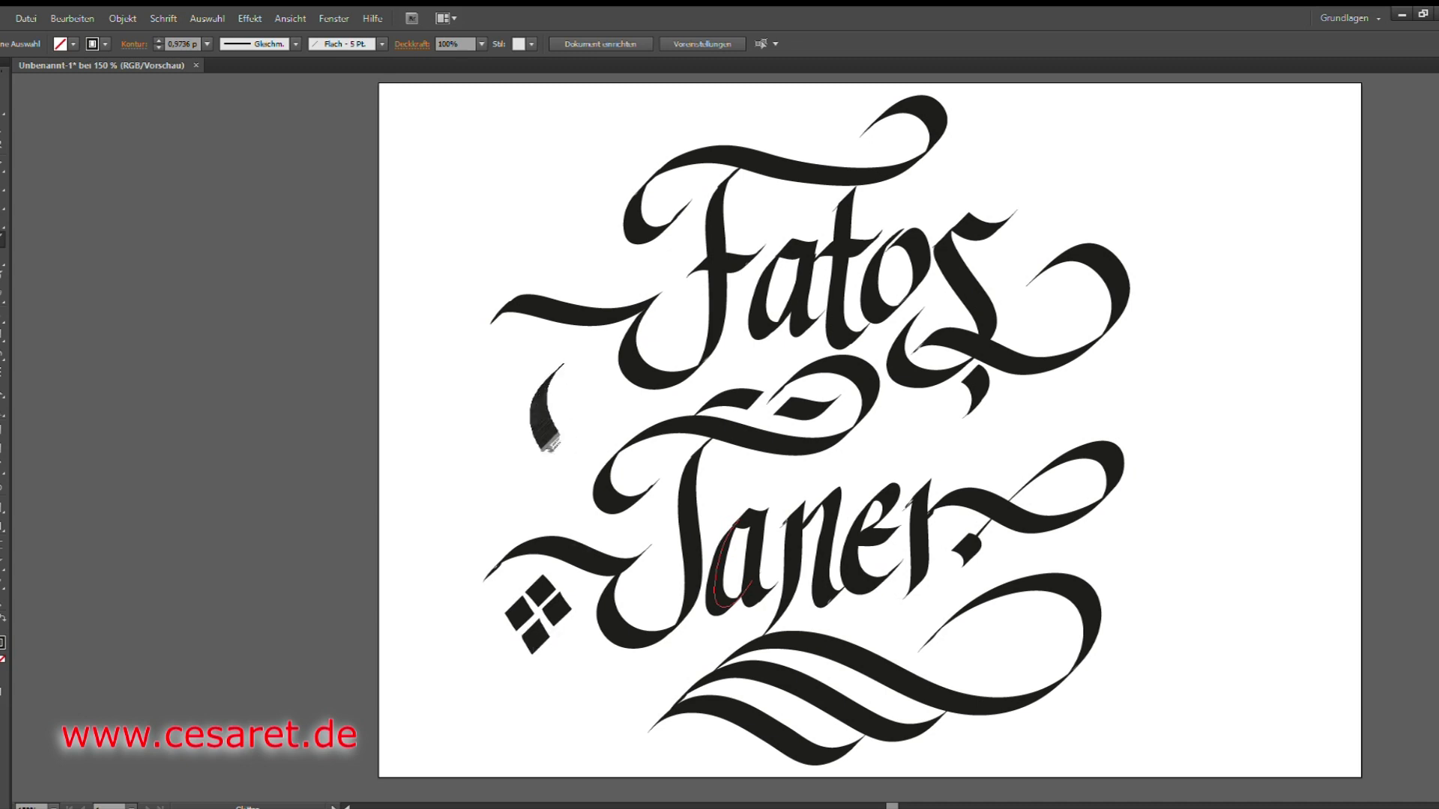
pyautogui.moveTo(544, 425); pyautogui.dragTo(555, 524)
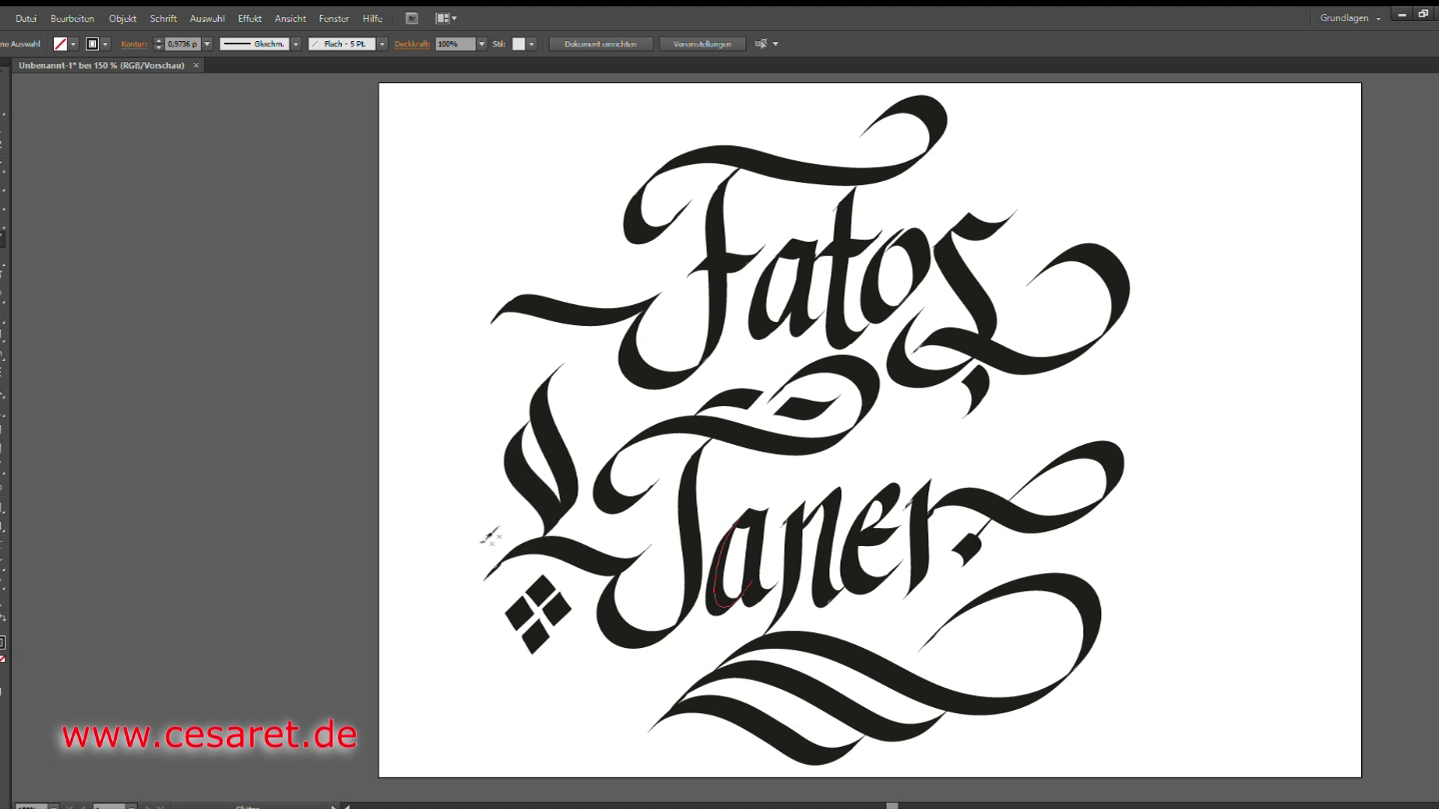
pyautogui.hotkey('ctrl', 'z')
pyautogui.moveTo(527, 428); pyautogui.dragTo(558, 538)
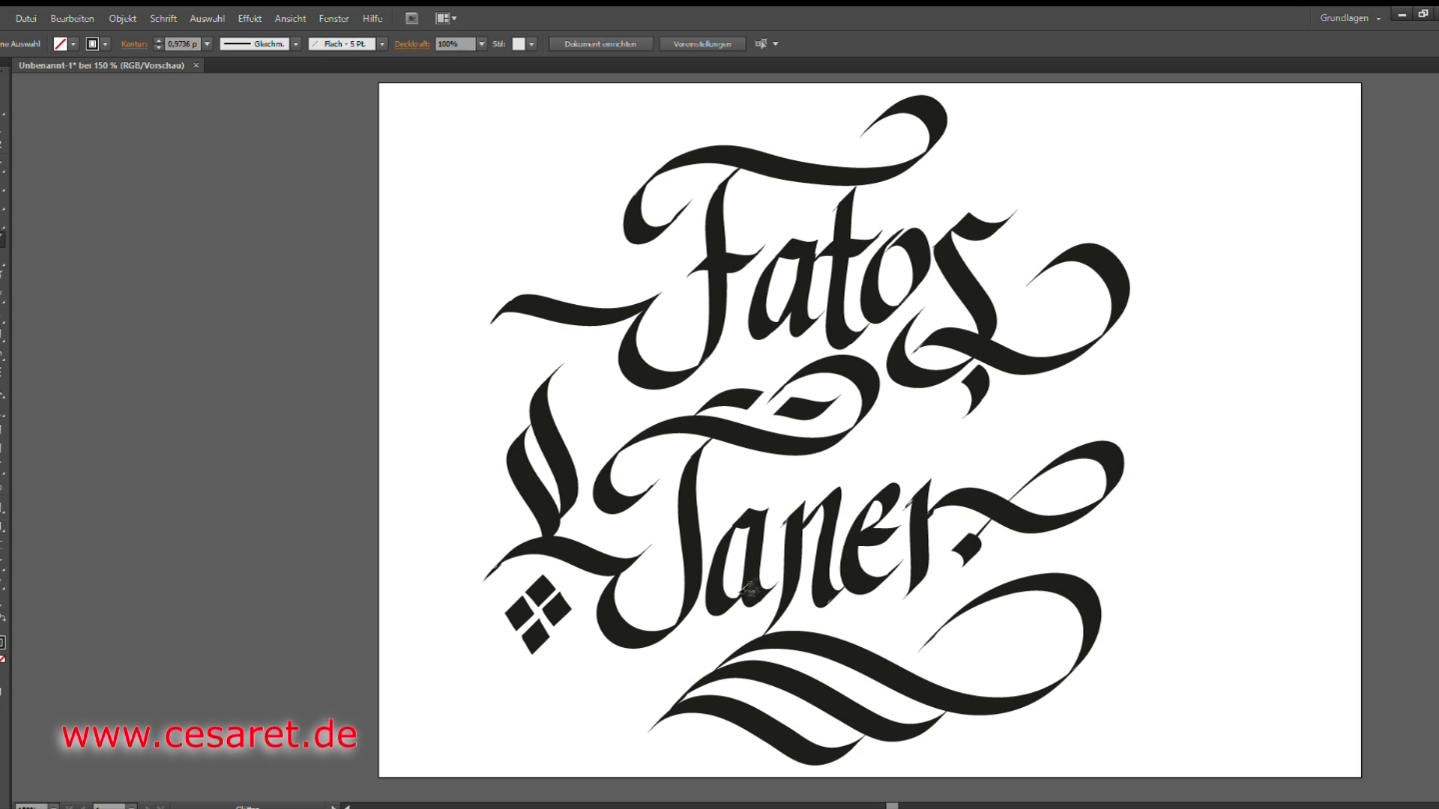
# Add diamonds below the end of Taner, above-left of Fatos and right of Fatos
pyautogui.scroll(-3, 742, 584)
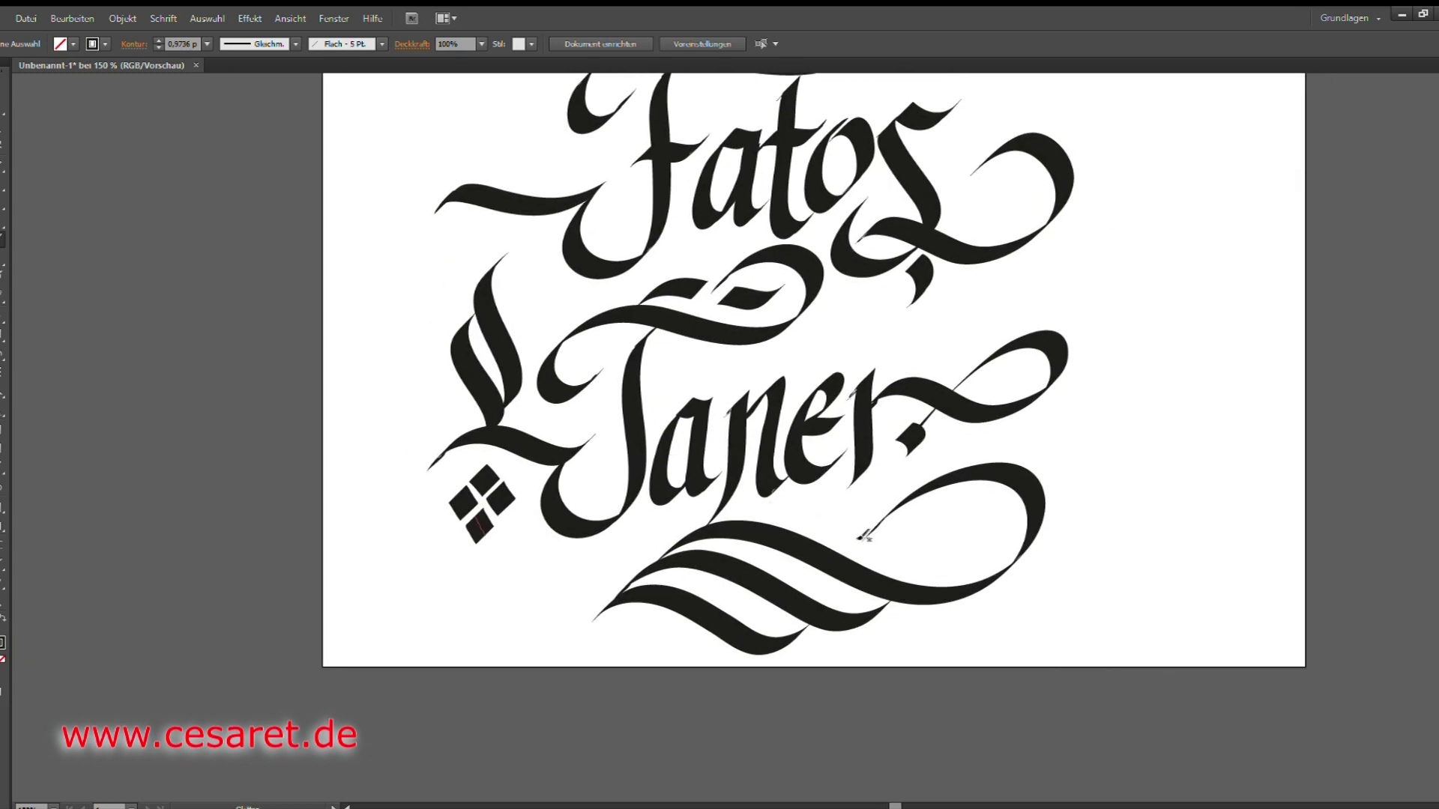
pyautogui.moveTo(864, 536); pyautogui.dragTo(873, 553)
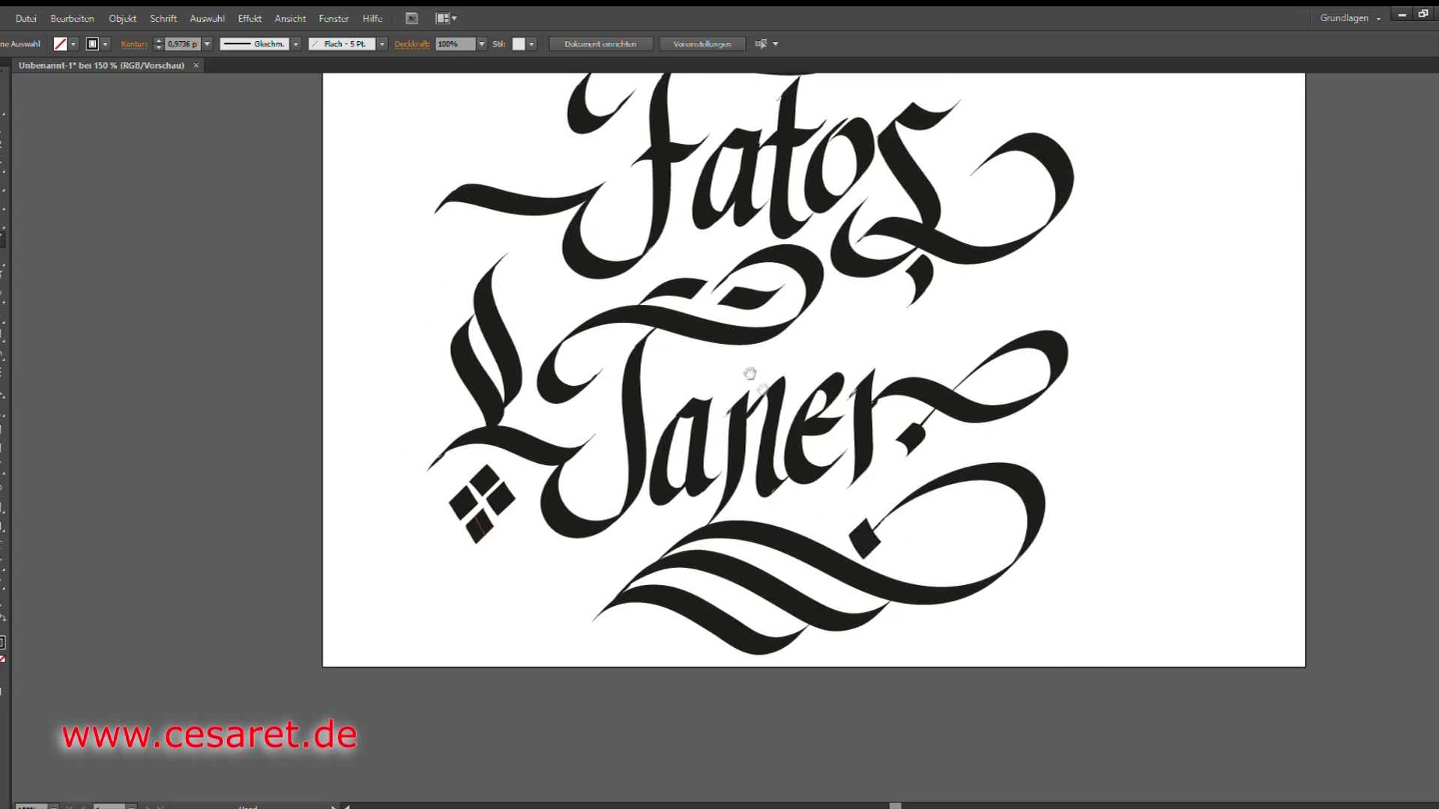
pyautogui.moveTo(750, 372); pyautogui.dragTo(885, 610)
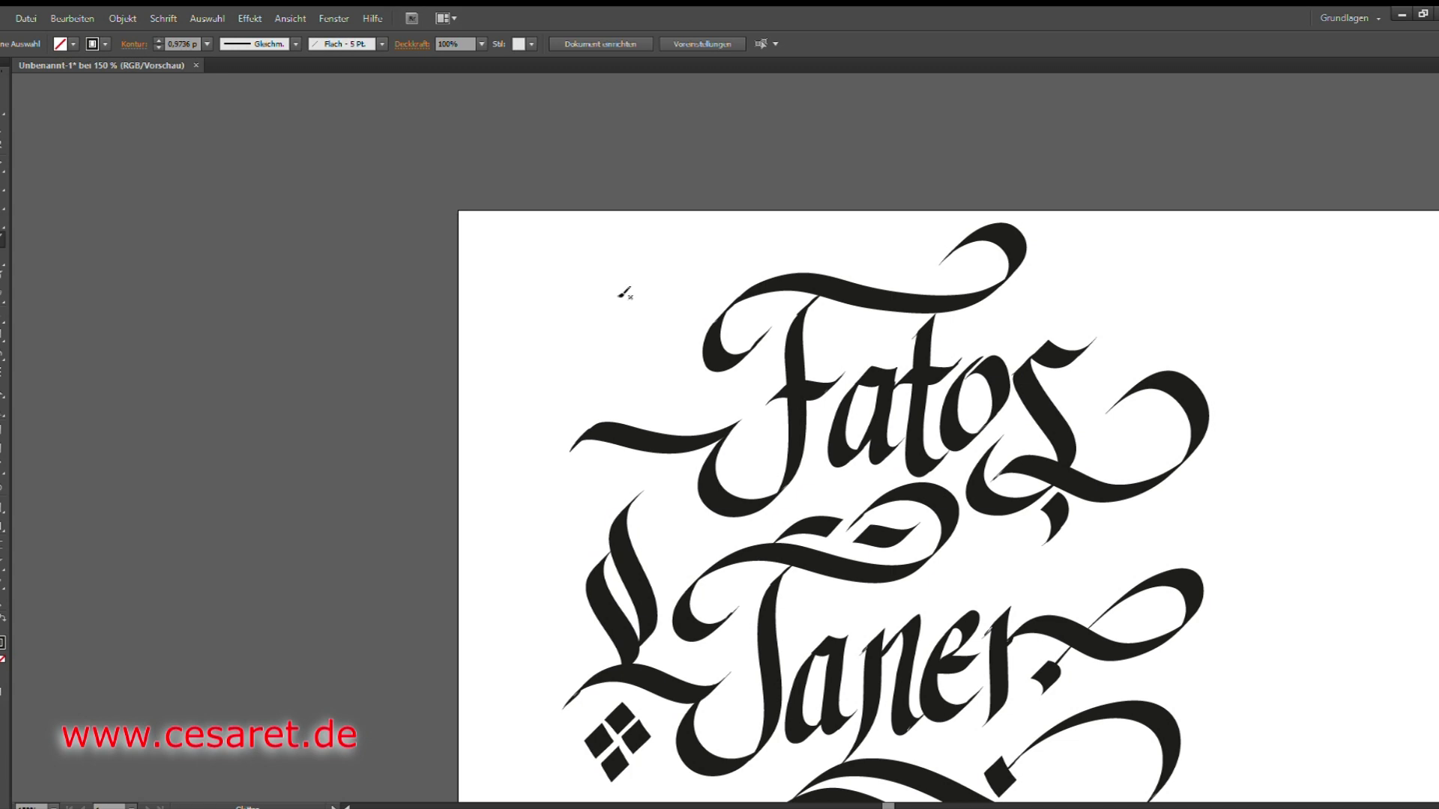
pyautogui.moveTo(623, 279)
pyautogui.mouseDown()
pyautogui.moveTo(643, 331)
pyautogui.moveTo(611, 326)
pyautogui.moveTo(623, 355)
pyautogui.moveTo(408, 314)
pyautogui.mouseUp()
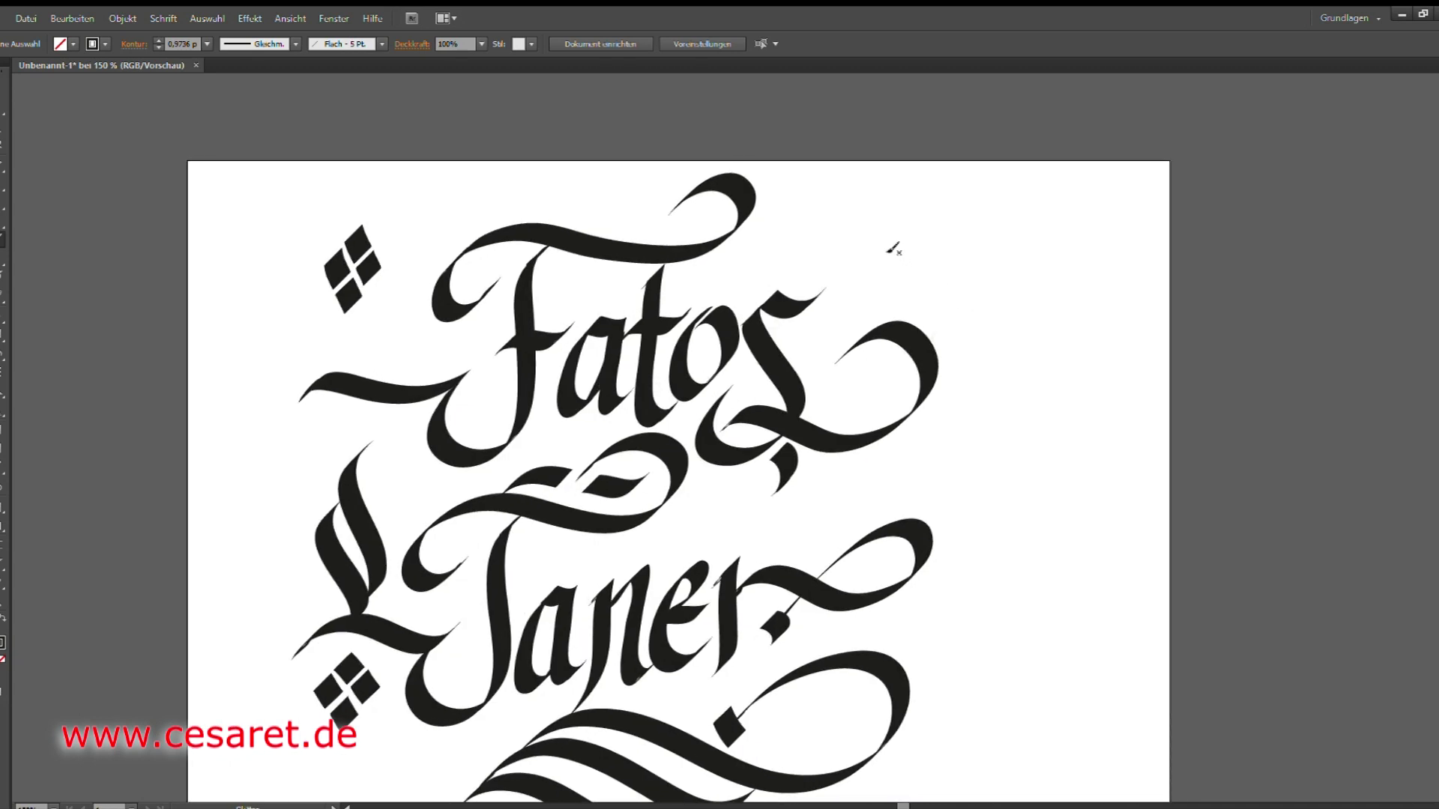
pyautogui.moveTo(887, 243)
pyautogui.mouseDown()
pyautogui.moveTo(909, 298)
pyautogui.moveTo(877, 285)
pyautogui.moveTo(890, 309)
pyautogui.mouseUp()
# Fix the right diamond cluster beside Fatos and add a diamond by the lower-right swash
pyautogui.scroll(-2, 903, 375)
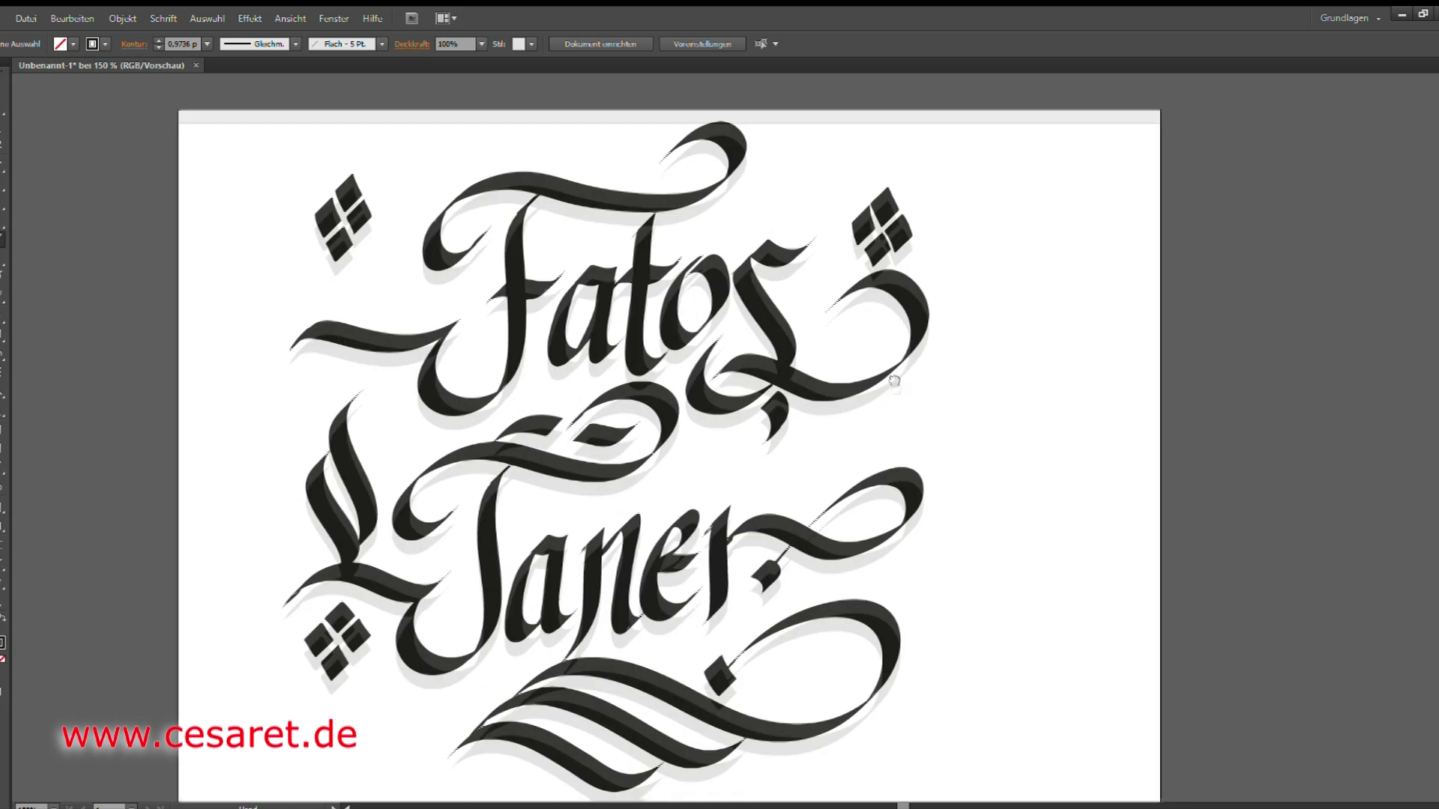
pyautogui.hotkey('ctrl', 'z')
pyautogui.hotkey('ctrl', 'z')
pyautogui.hotkey('ctrl', 'z')
pyautogui.moveTo(887, 234)
pyautogui.mouseDown()
pyautogui.moveTo(893, 253)
pyautogui.moveTo(855, 244)
pyautogui.moveTo(866, 270)
pyautogui.mouseUp()
pyautogui.moveTo(882, 420); pyautogui.dragTo(877, 157)
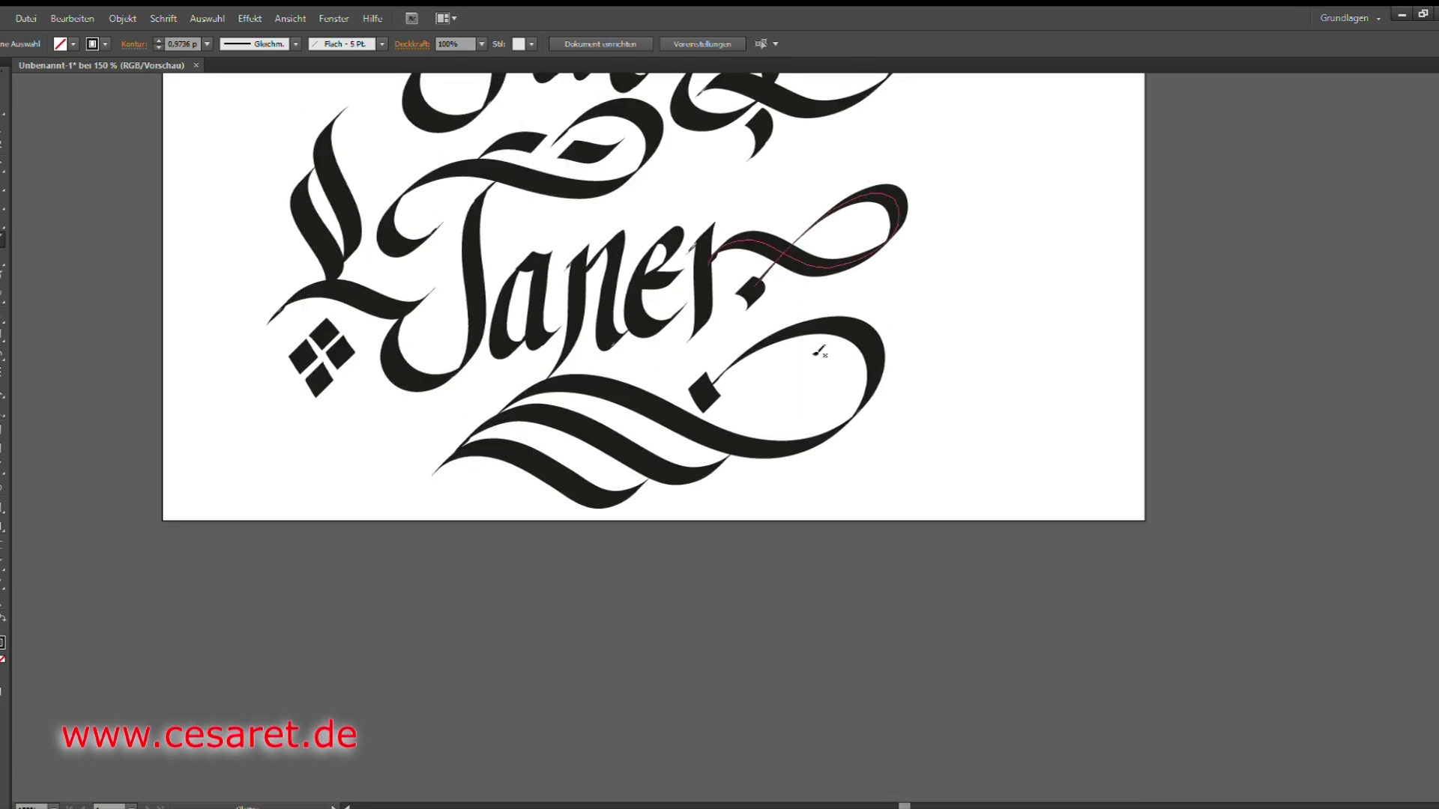
pyautogui.moveTo(810, 351)
pyautogui.mouseDown()
pyautogui.moveTo(836, 383)
pyautogui.moveTo(802, 377)
pyautogui.moveTo(816, 399)
pyautogui.moveTo(1100, 362)
pyautogui.mouseUp()
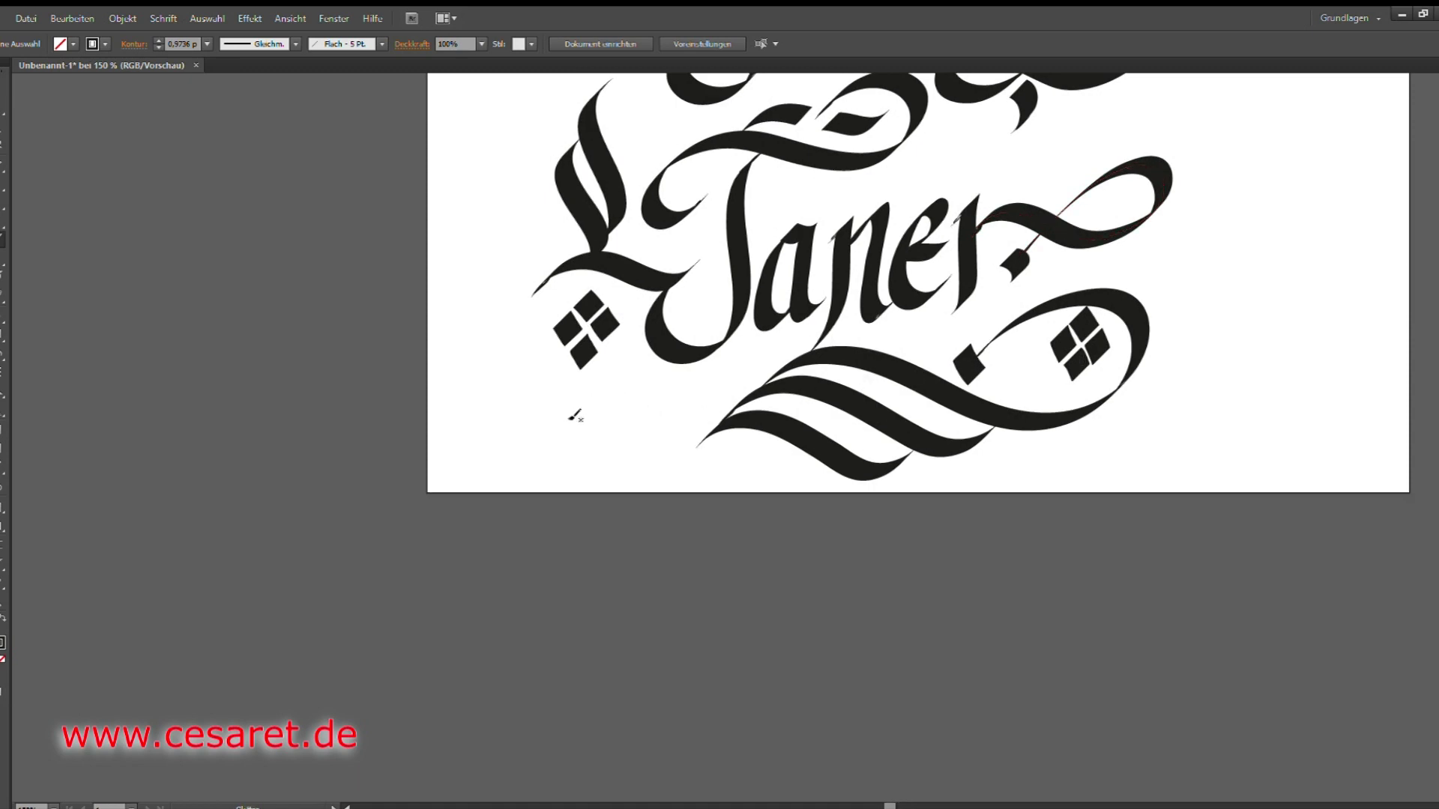
# Add small swooshes beside both diamond clusters and a curved flourish above the F
pyautogui.moveTo(567, 417); pyautogui.dragTo(720, 387)
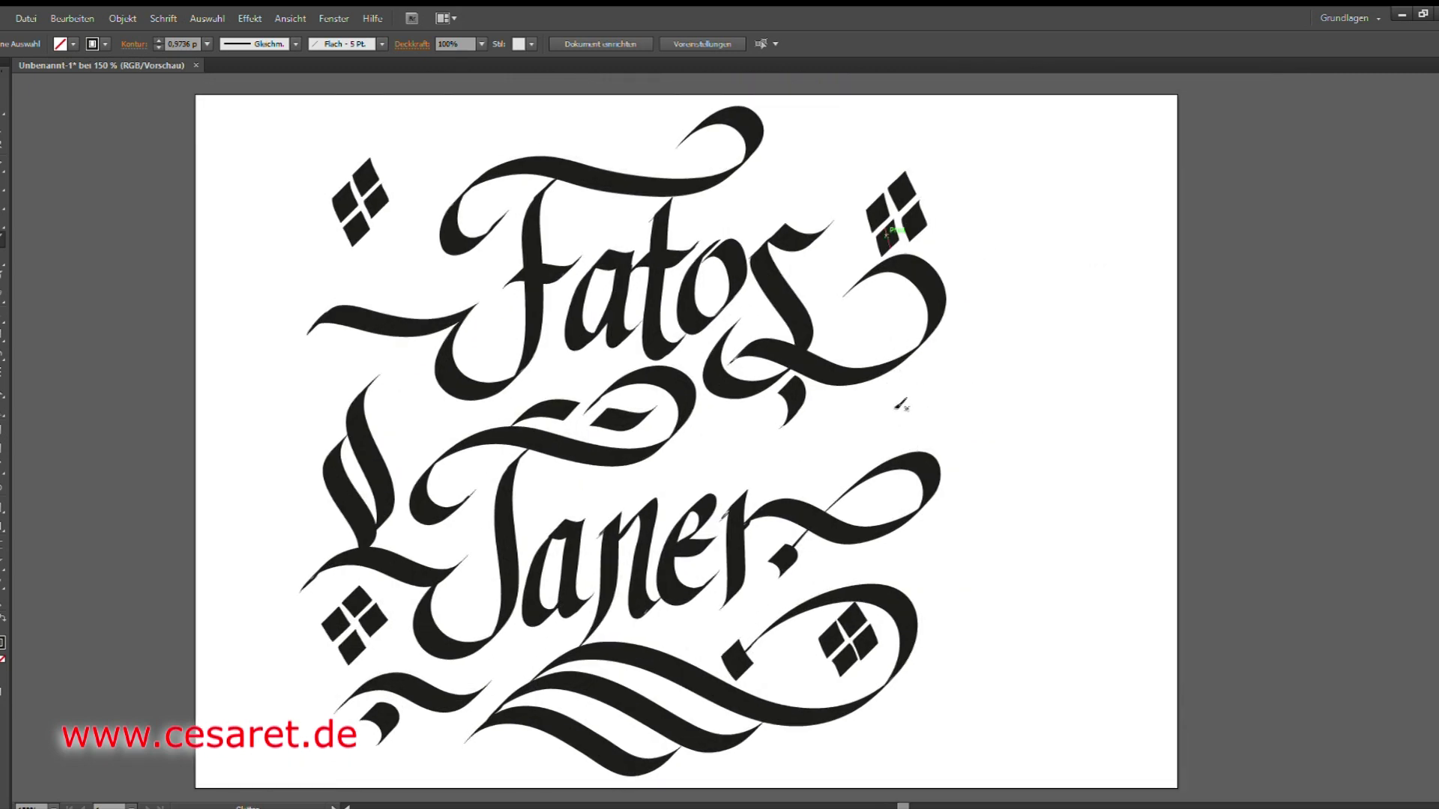
pyautogui.moveTo(893, 420); pyautogui.dragTo(935, 400)
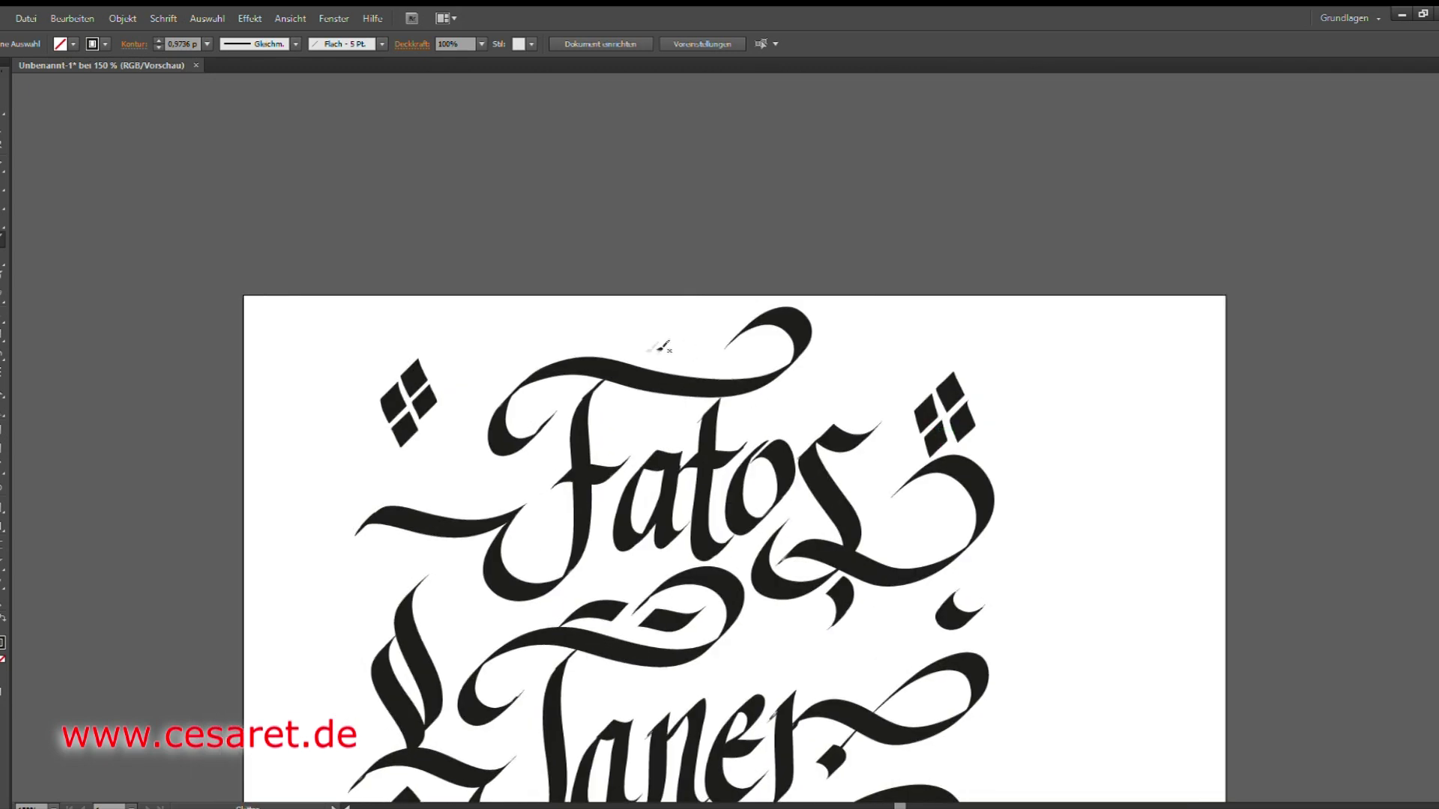
pyautogui.moveTo(628, 351)
pyautogui.mouseDown()
pyautogui.moveTo(709, 363)
pyautogui.moveTo(766, 341)
pyautogui.mouseUp()
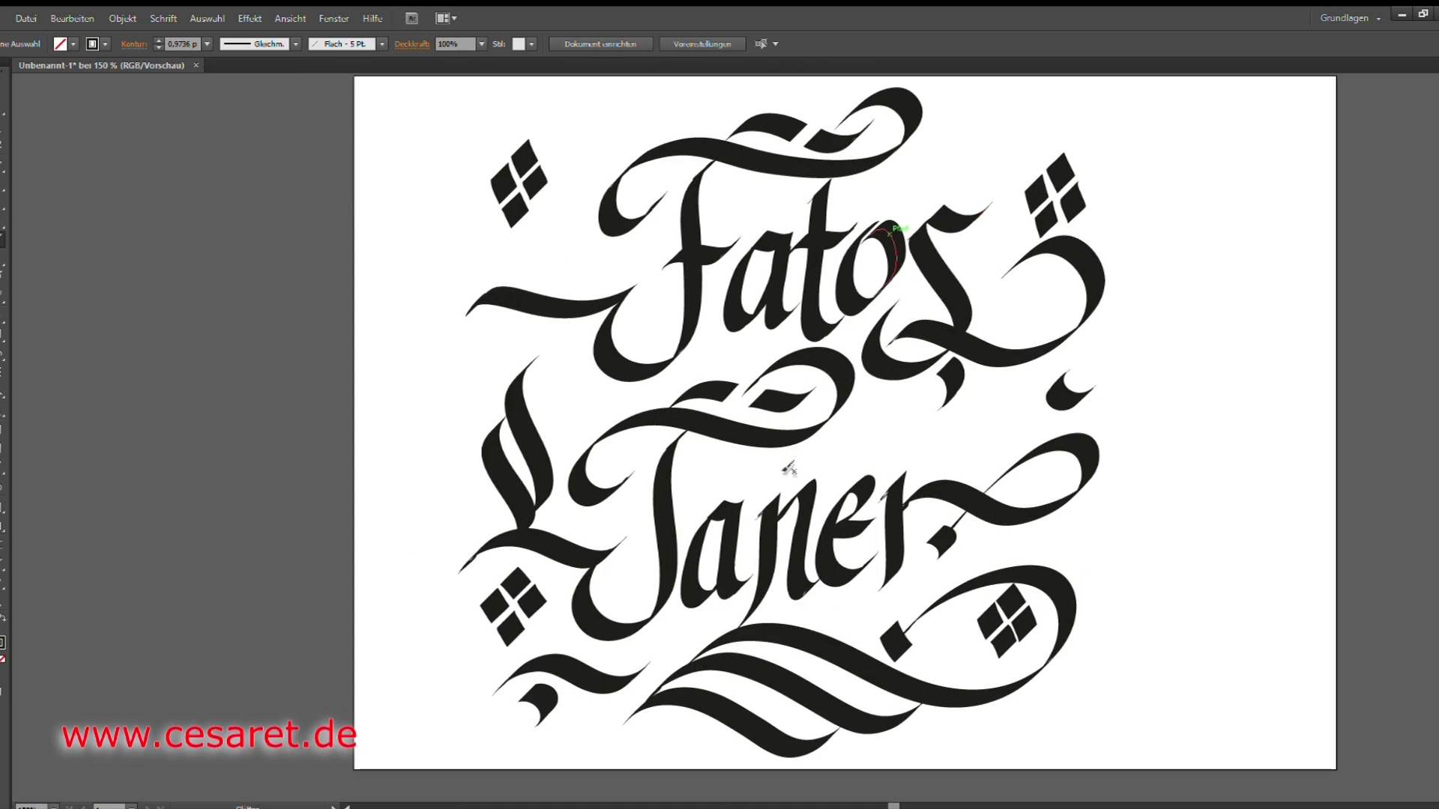
# Select all the lettering, scale it down, widen it slightly, and centre it on the artboard
pyautogui.click(1088, 491)
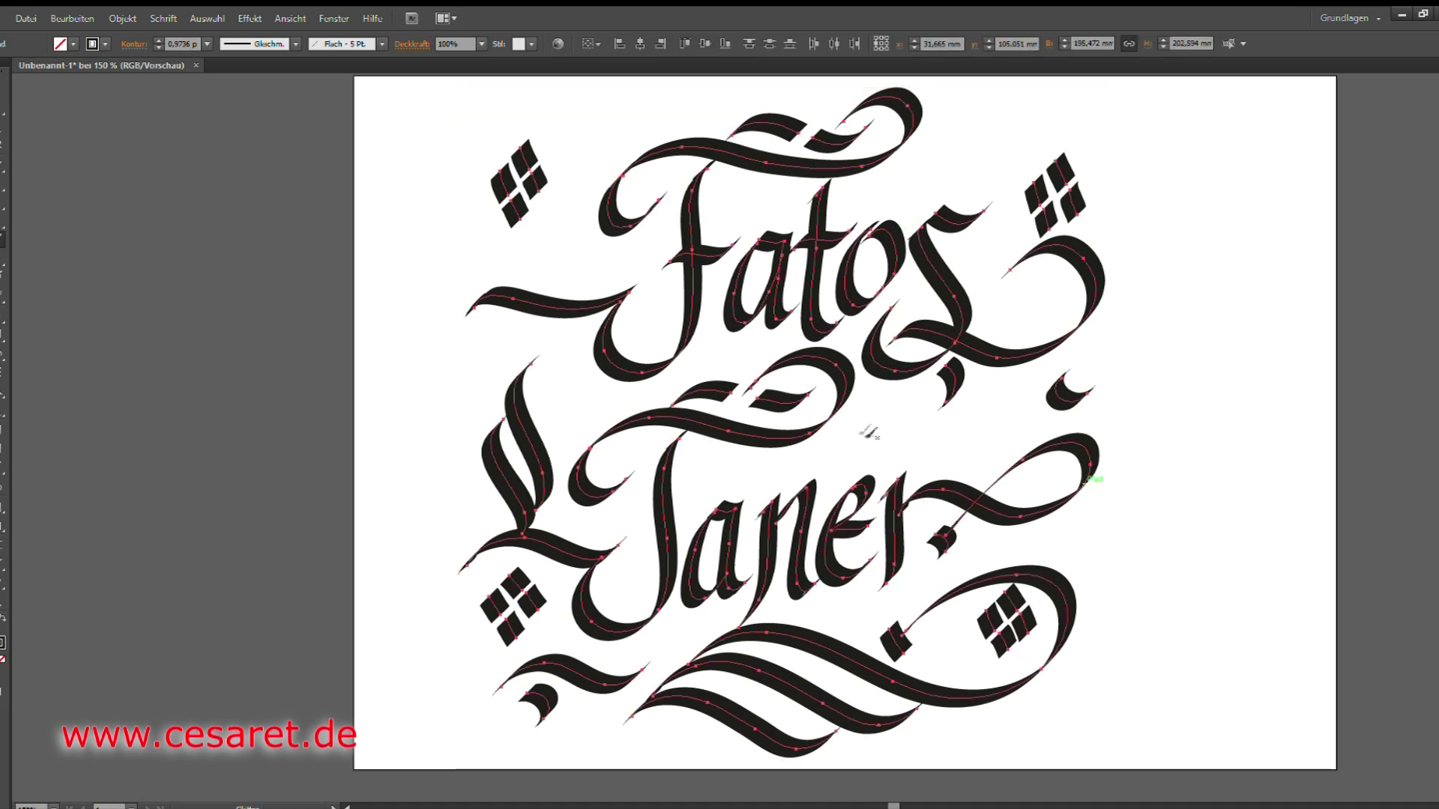
pyautogui.press('v')
pyautogui.moveTo(846, 384); pyautogui.dragTo(891, 387)
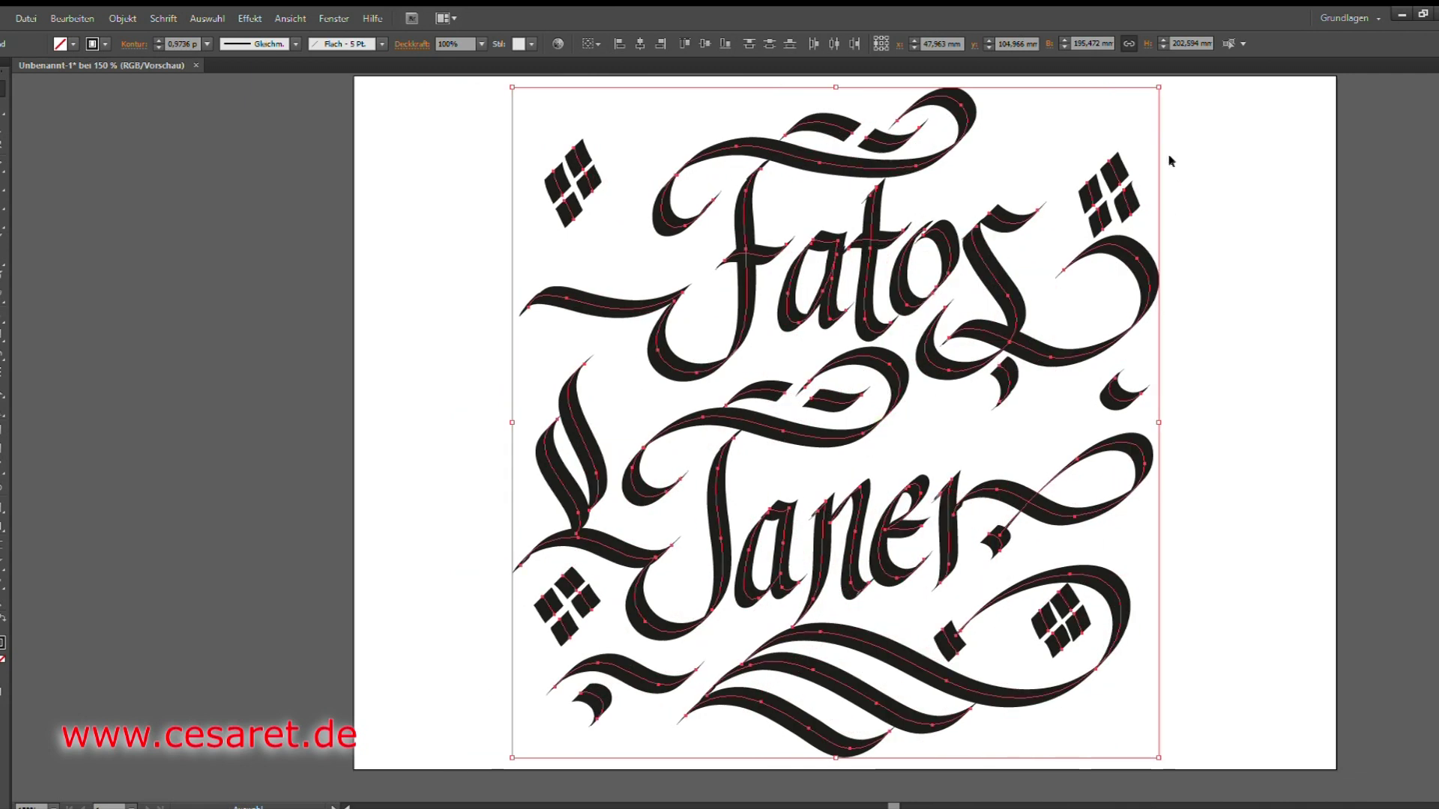
pyautogui.moveTo(1159, 88); pyautogui.dragTo(1143, 148)
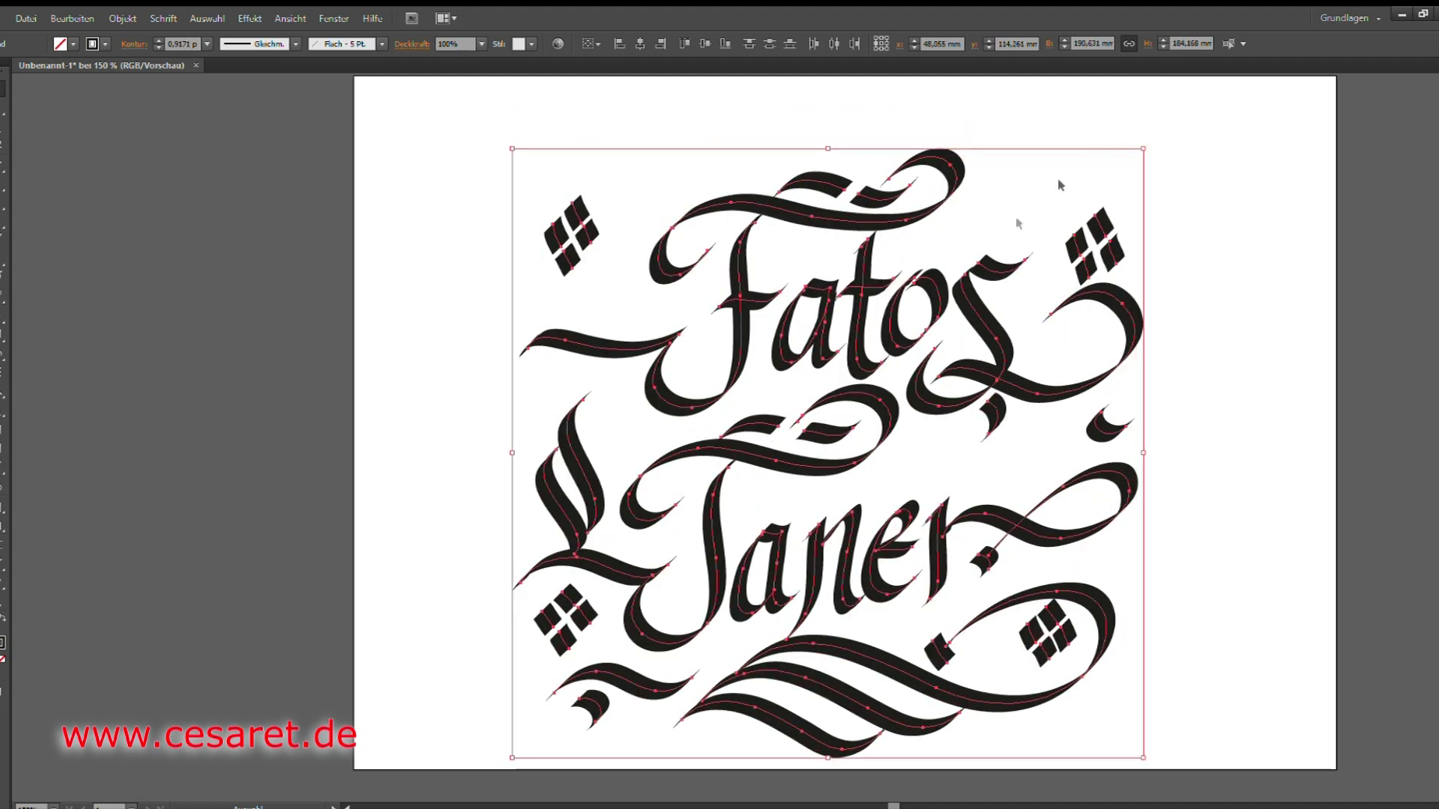
pyautogui.moveTo(880, 412); pyautogui.dragTo(901, 372)
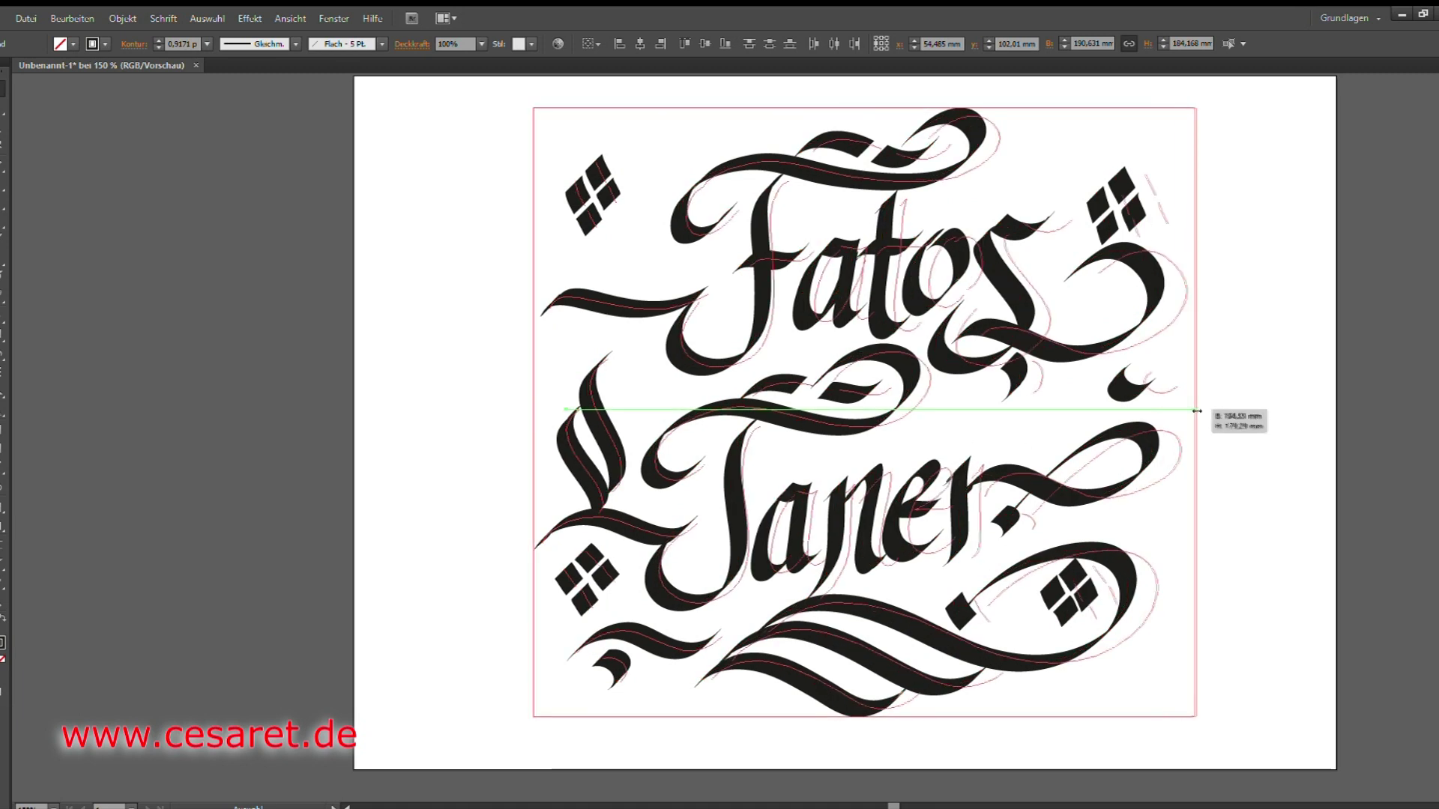
pyautogui.moveTo(1163, 412); pyautogui.dragTo(1196, 413)
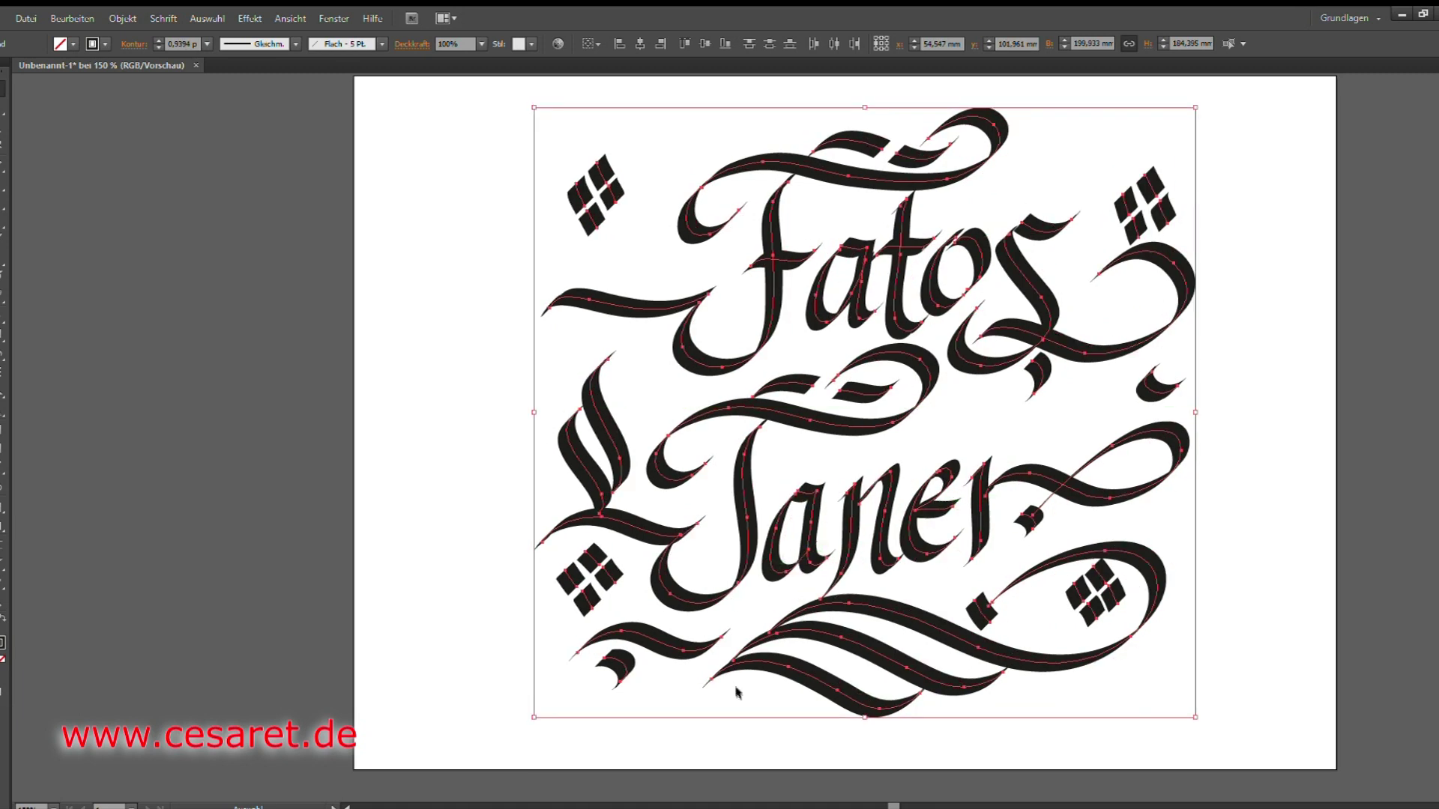
pyautogui.click(444, 676)
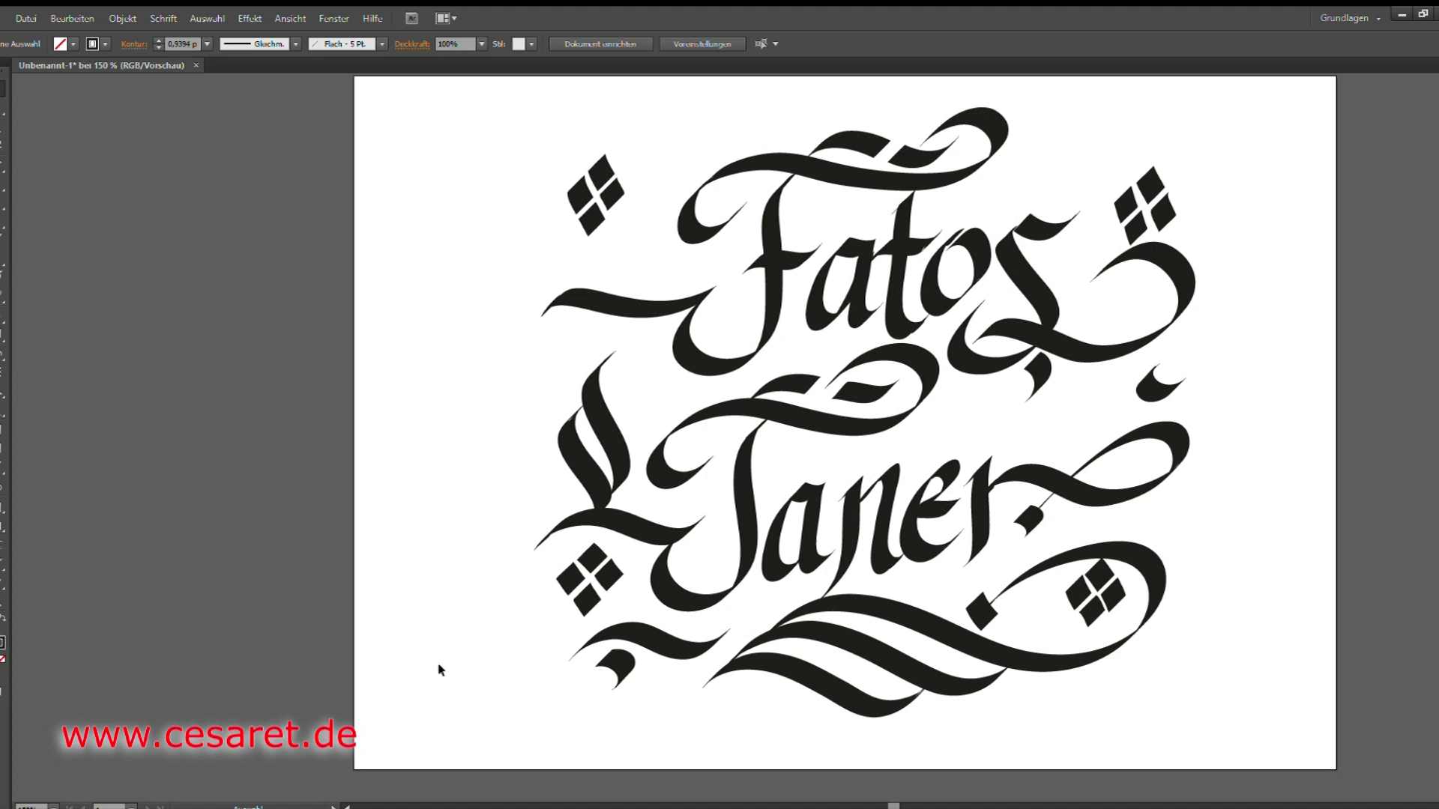
pyautogui.press('alt')
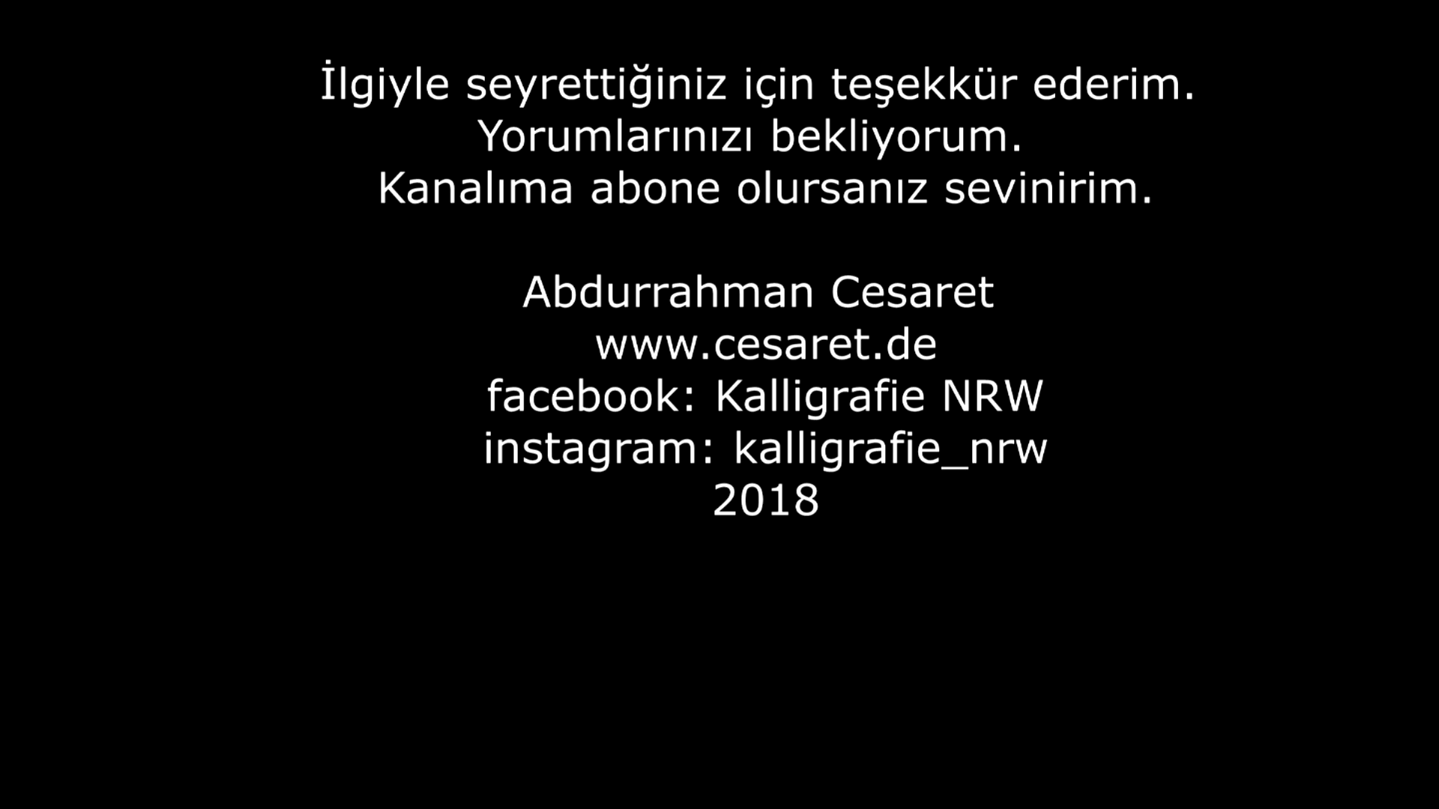